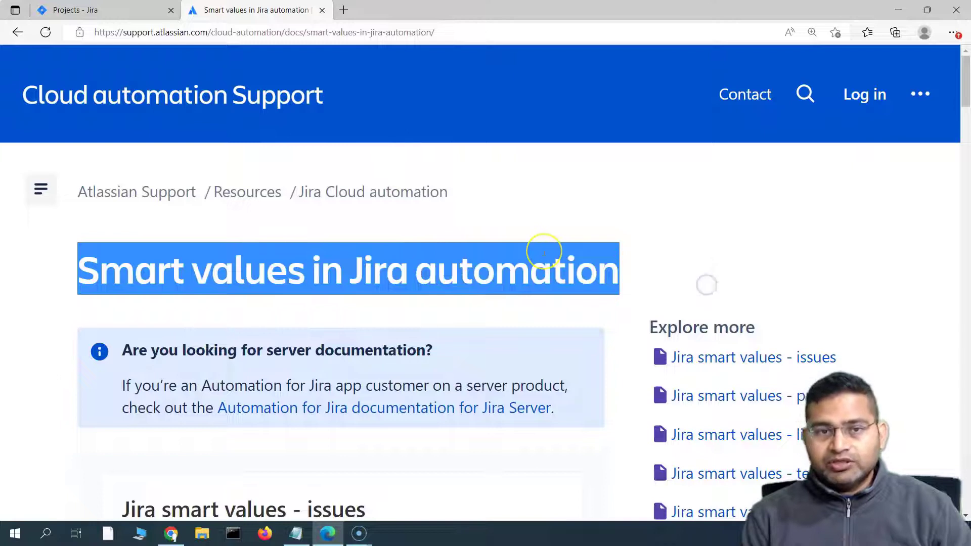
Step: Open the "Jira smart values - issues" topic from the smart values overview and dismiss the cookie notice
left_click(121, 265)
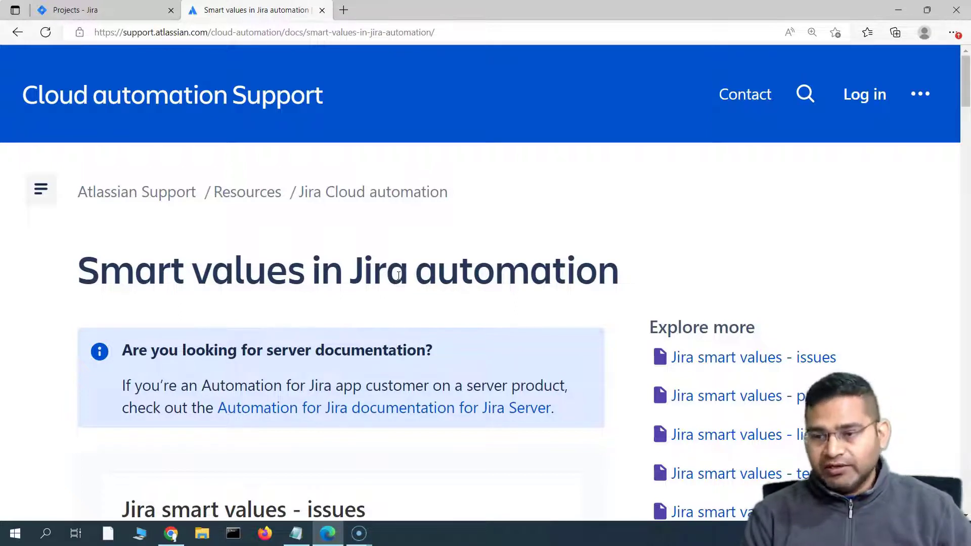
scroll(433, 268, "down", 3)
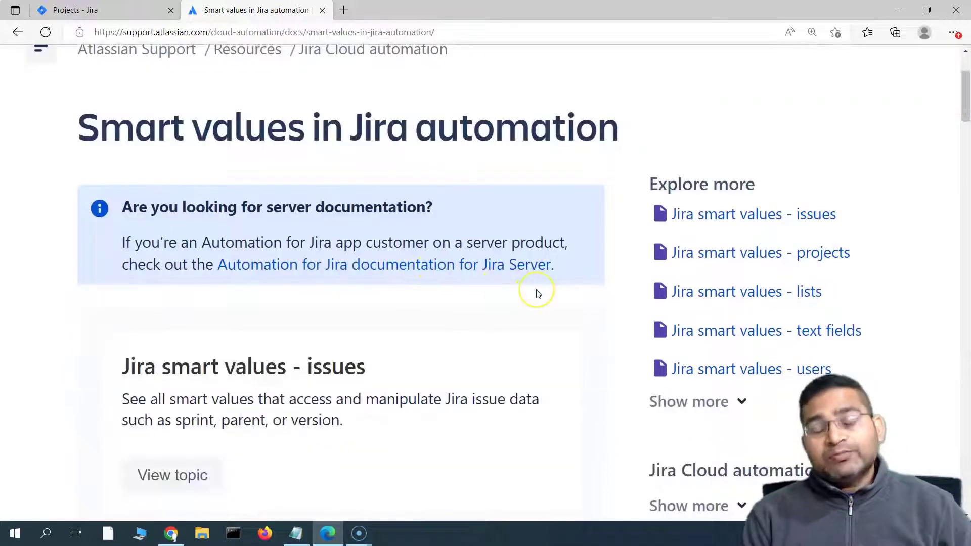
scroll(545, 331, "down", 1)
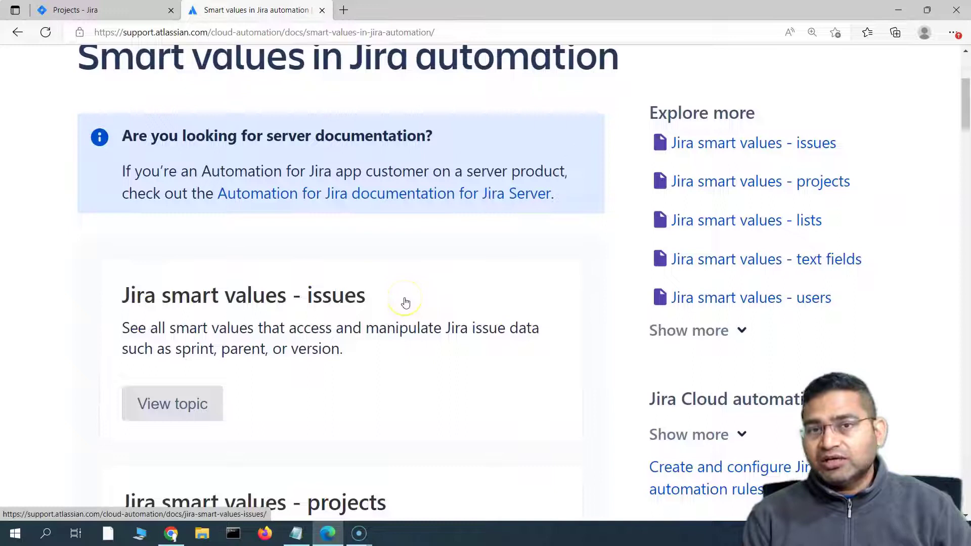
scroll(165, 317, "down", 1)
left_click(167, 332)
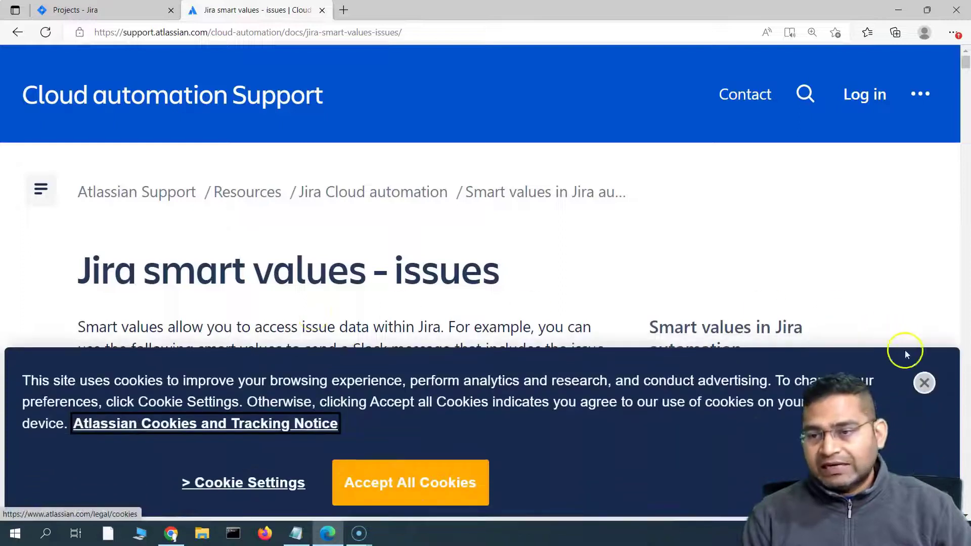
left_click(925, 383)
scroll(373, 356, "down", 1)
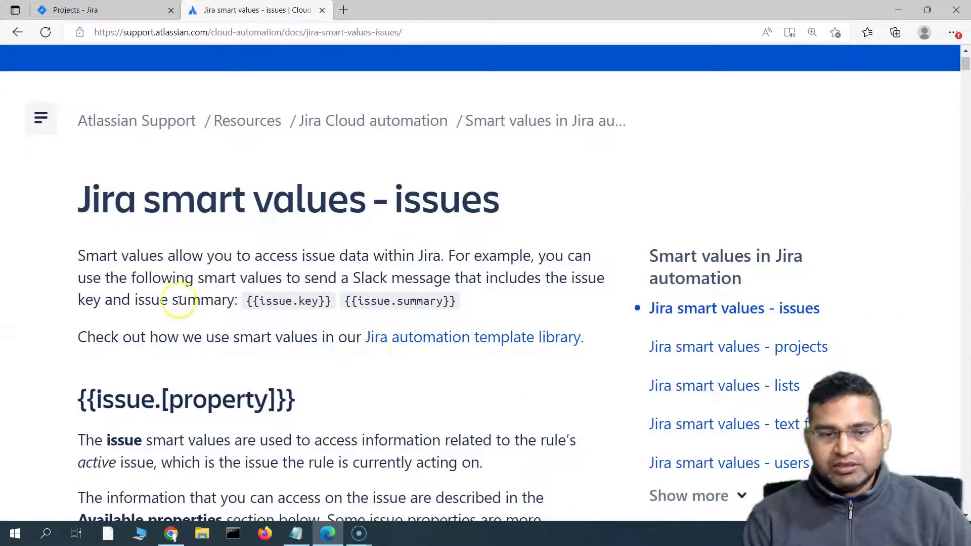
Step: Read the introduction to issue smart values, examining the {{issue.key}} and {{issue.summary}} examples
left_click_drag(122, 255, 434, 255)
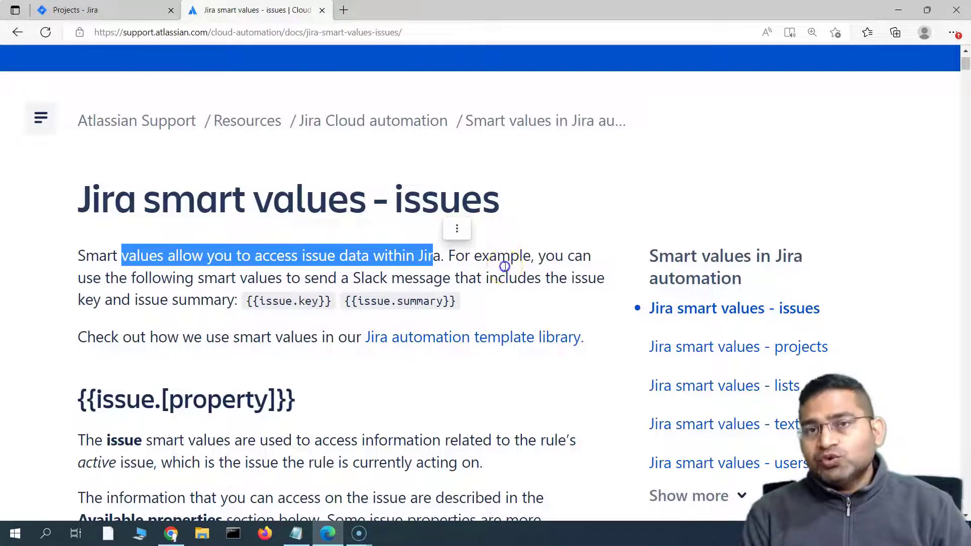
left_click_drag(509, 261, 504, 270)
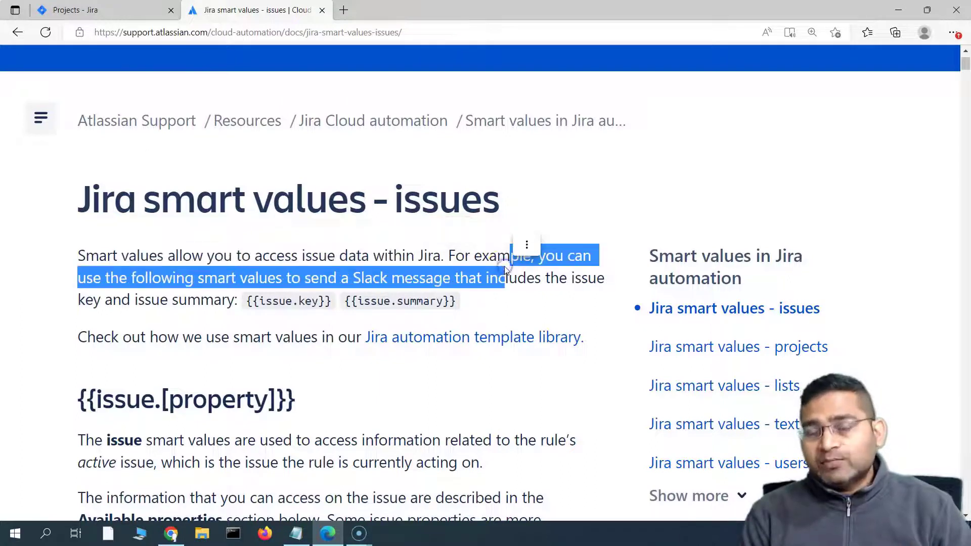
left_click(239, 305)
left_click_drag(258, 302, 326, 306)
left_click(293, 324)
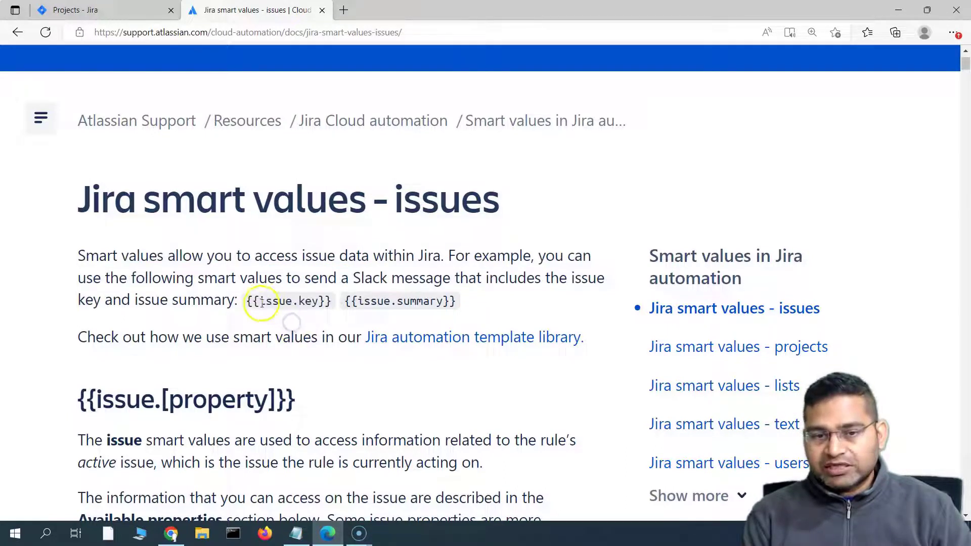
left_click_drag(259, 301, 319, 303)
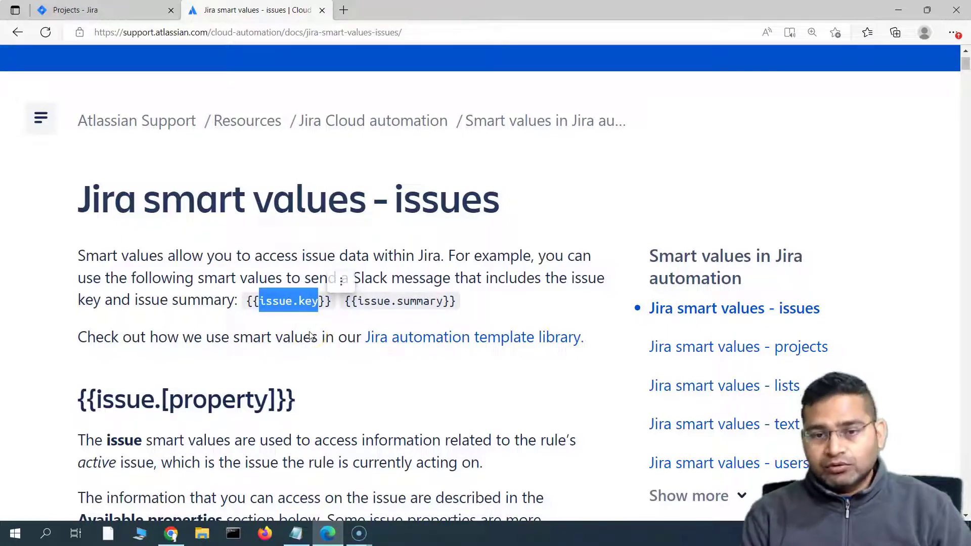
left_click_drag(247, 351, 342, 306)
left_click_drag(456, 303, 345, 306)
left_click(337, 331)
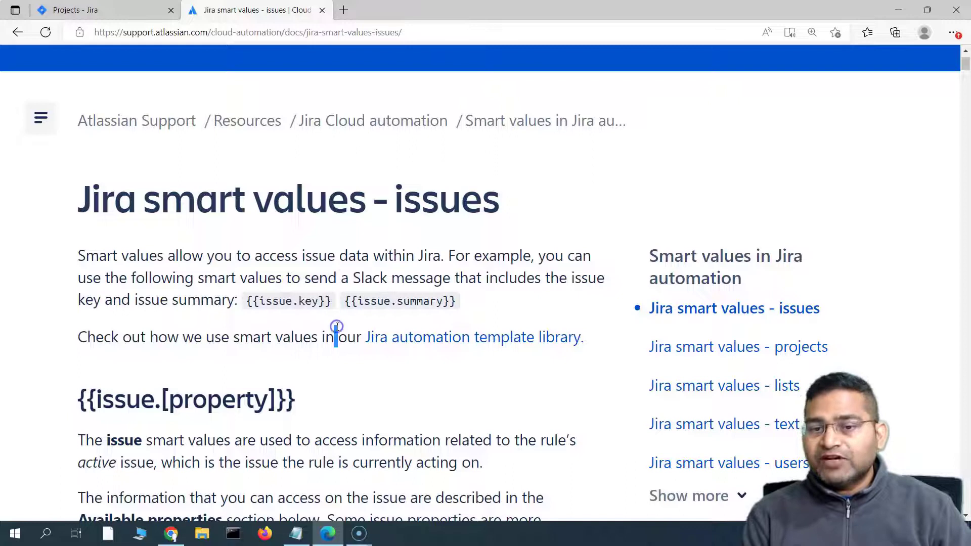
left_click(357, 301)
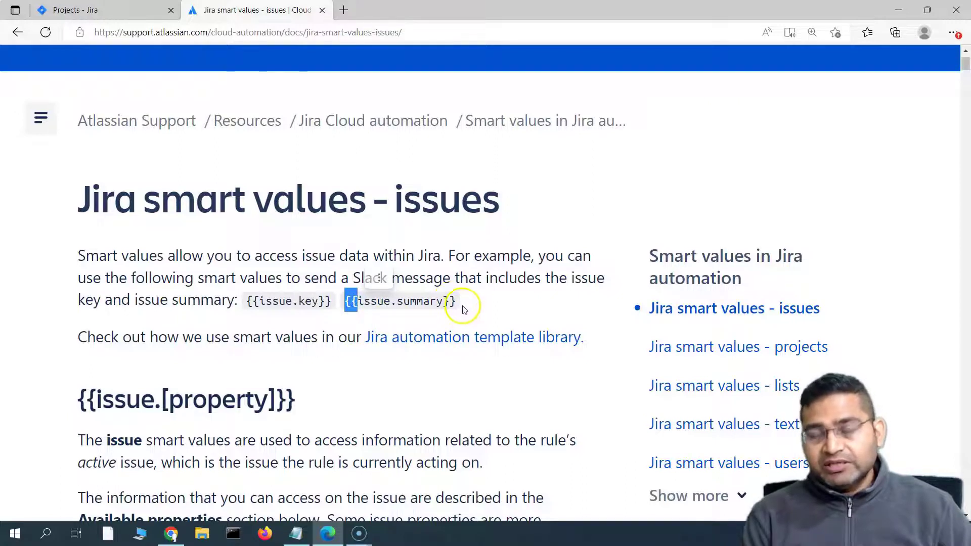
left_click_drag(357, 302, 443, 301)
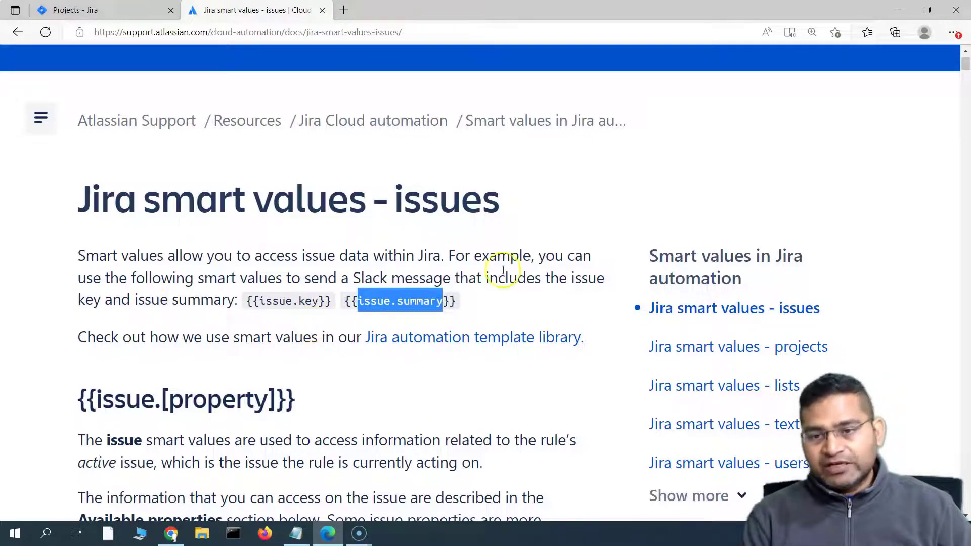
Step: Expand the list of related smart value topics, look through it and open "Jira smart values - users"
scroll(641, 288, "down", 1)
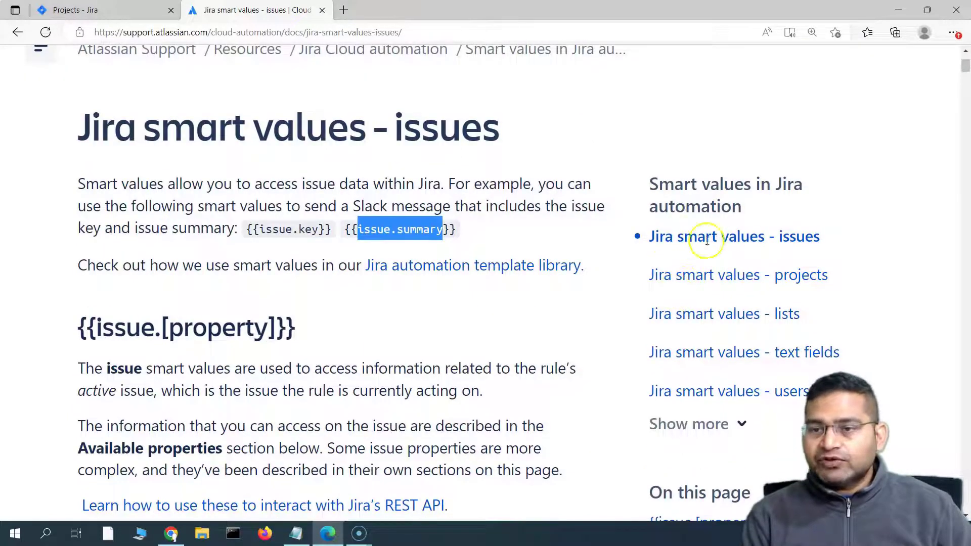
scroll(746, 276, "down", 1)
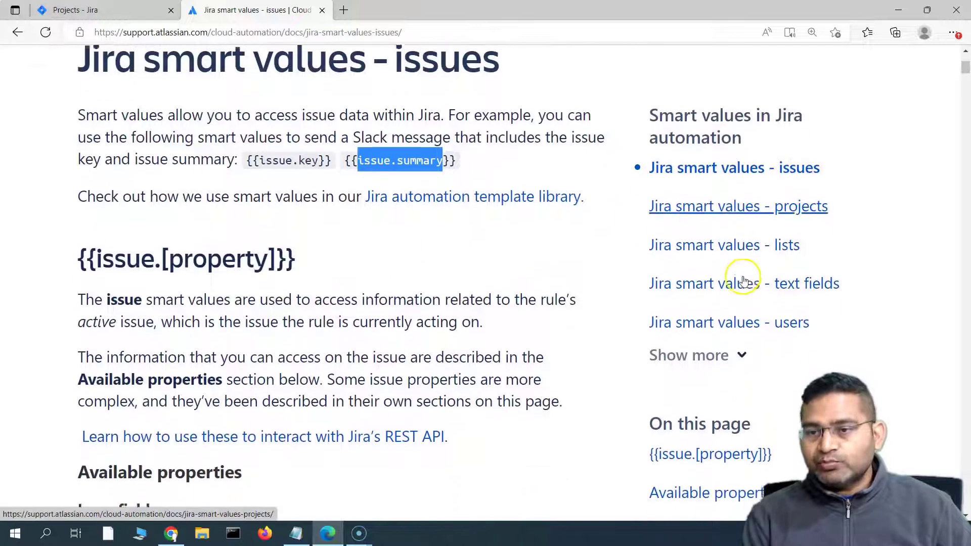
left_click(715, 369)
scroll(700, 358, "down", 4)
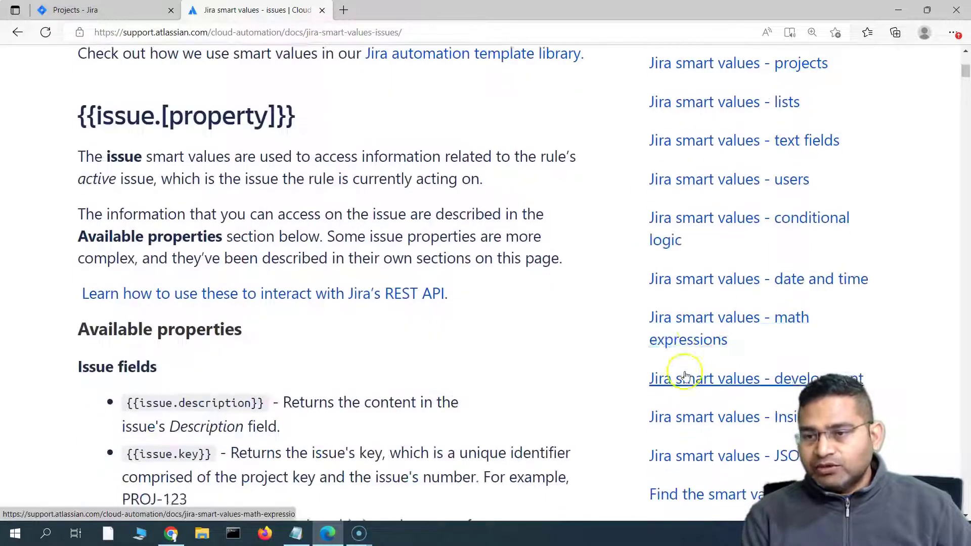
scroll(756, 349, "down", 7)
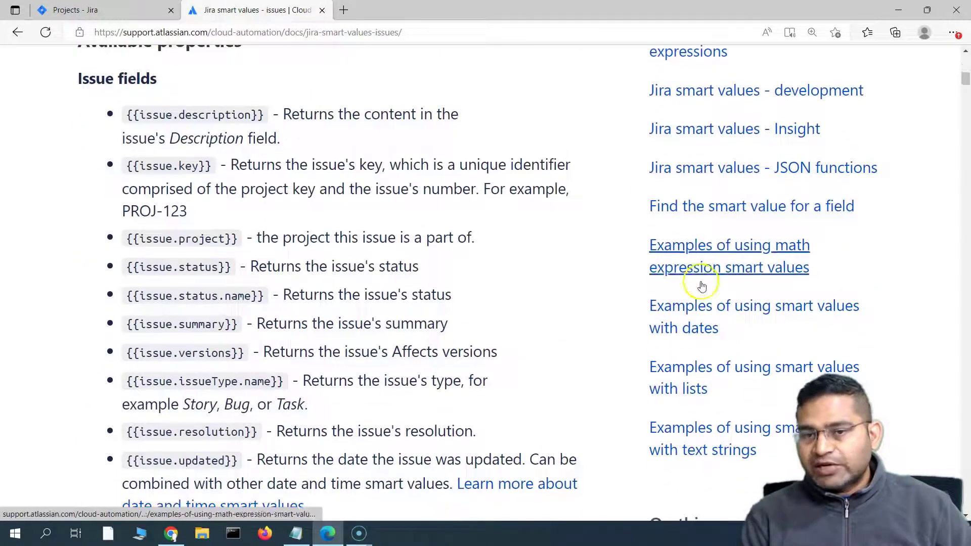
scroll(718, 224, "up", 12)
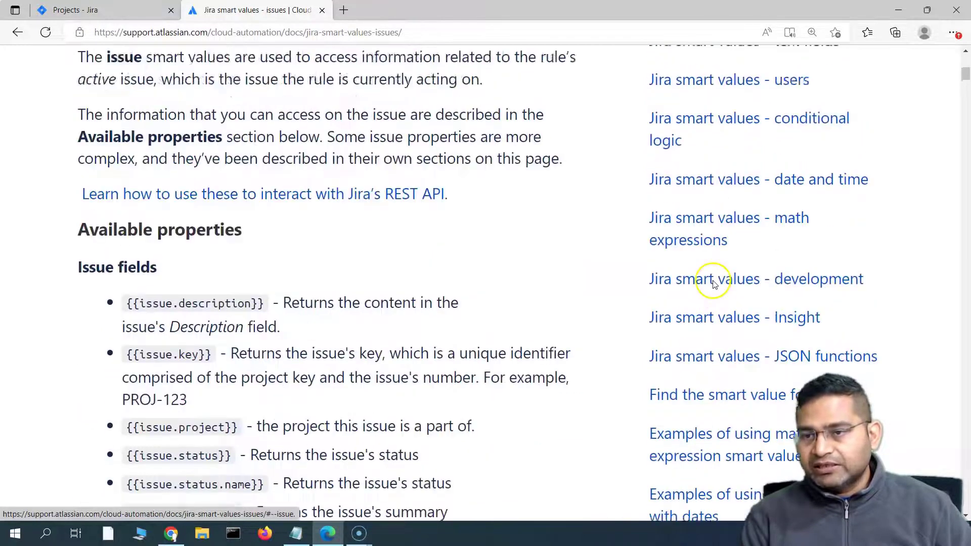
scroll(713, 260, "down", 3)
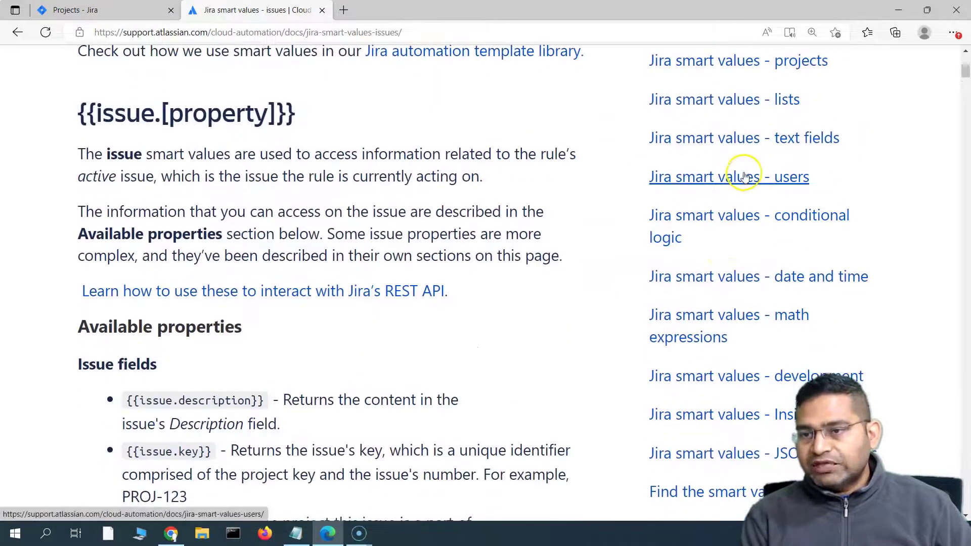
left_click(721, 184)
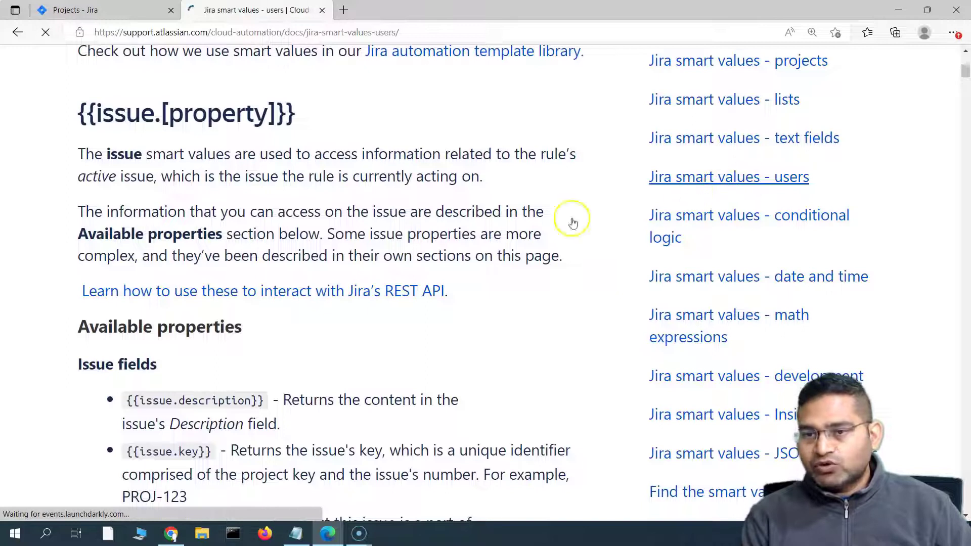
Step: Examine the user smart value examples, including assignee.timeZone, reporter.emailAddress, assignee.accountId, creator.displayName and the {{assignee}} section's assignee.displayName
scroll(315, 336, "down", 4)
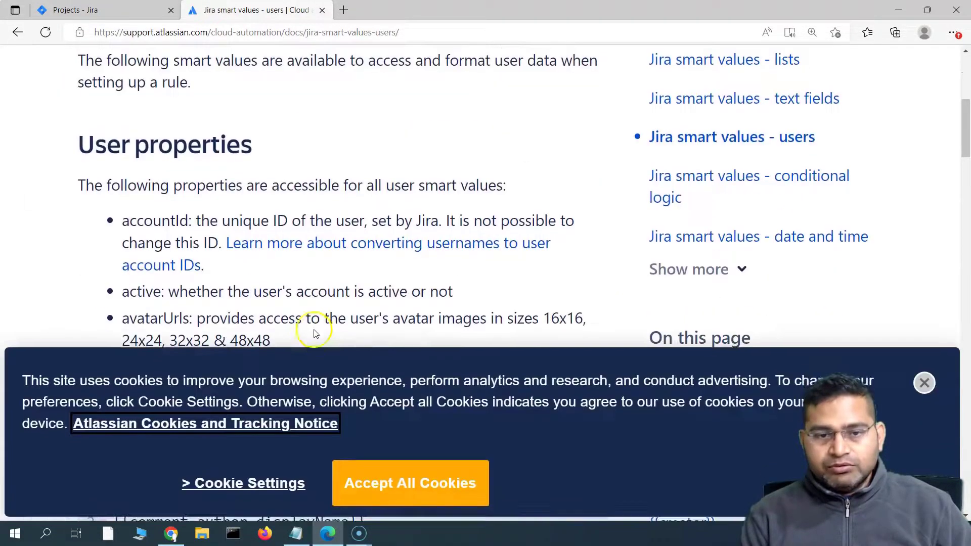
scroll(195, 290, "down", 9)
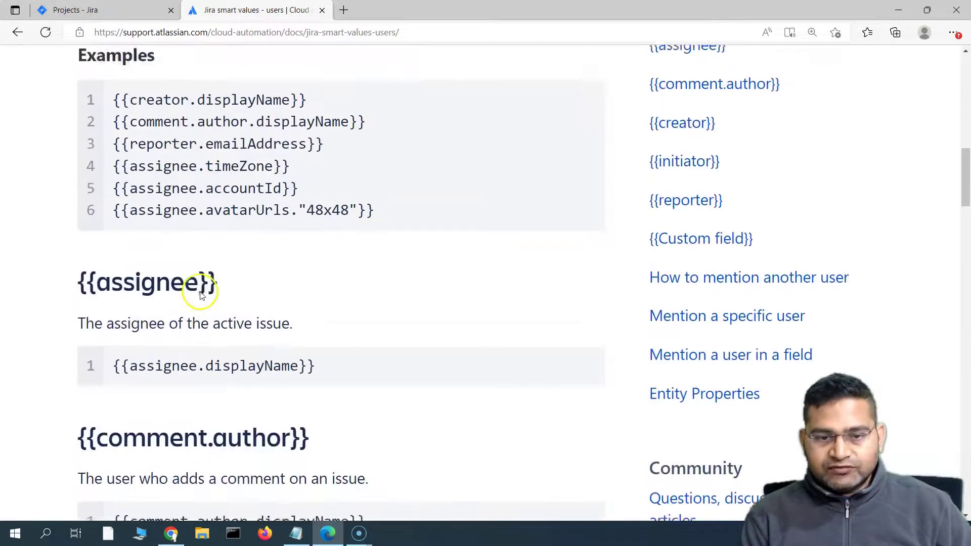
scroll(171, 172, "up", 1)
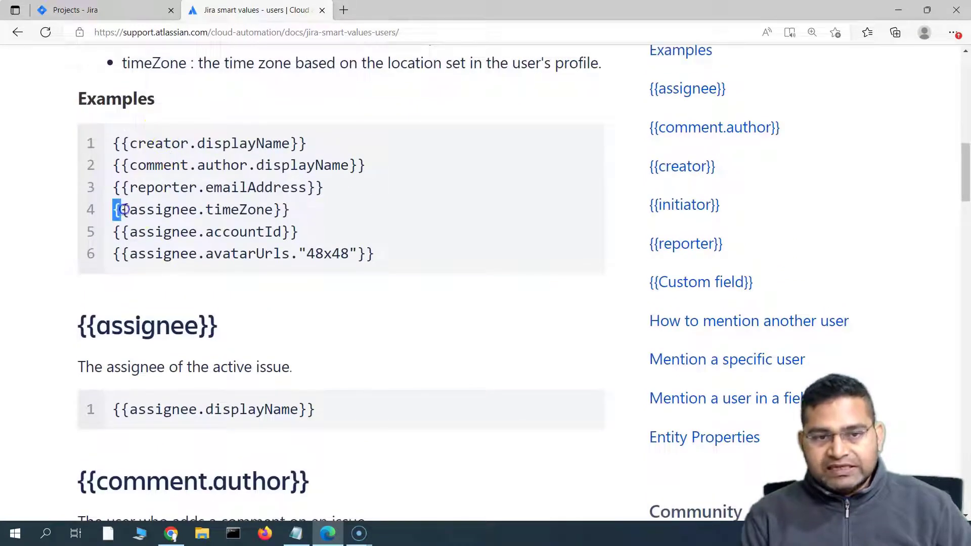
left_click_drag(130, 210, 273, 212)
left_click_drag(129, 187, 316, 195)
left_click_drag(129, 232, 297, 232)
left_click_drag(129, 144, 301, 146)
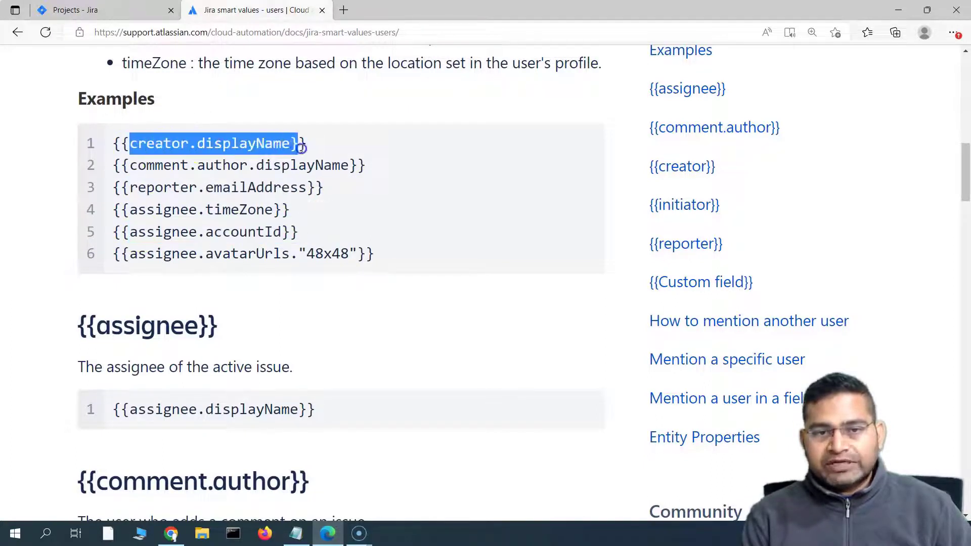
scroll(231, 395, "down", 3)
left_click_drag(130, 266, 310, 267)
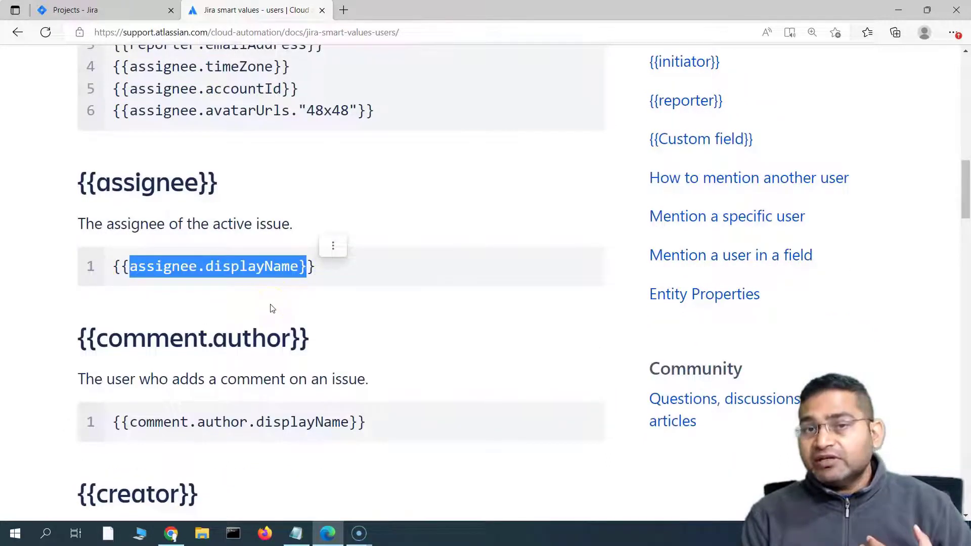
left_click(335, 272)
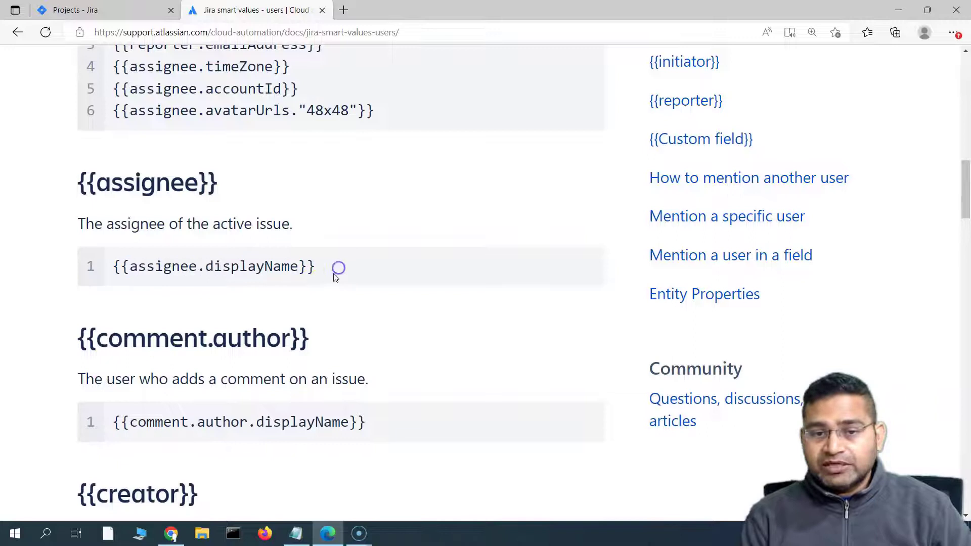
triple_click(168, 266)
left_click(217, 309)
Step: Look over the users page again, reviewing its user properties, code examples and individual smart value sections
scroll(497, 341, "up", 15)
scroll(629, 335, "down", 5)
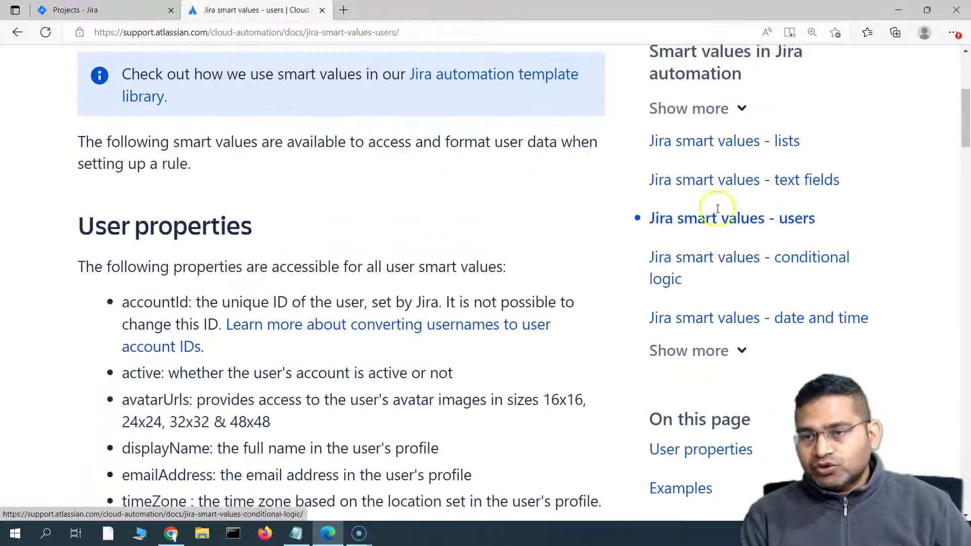
scroll(374, 301, "down", 6)
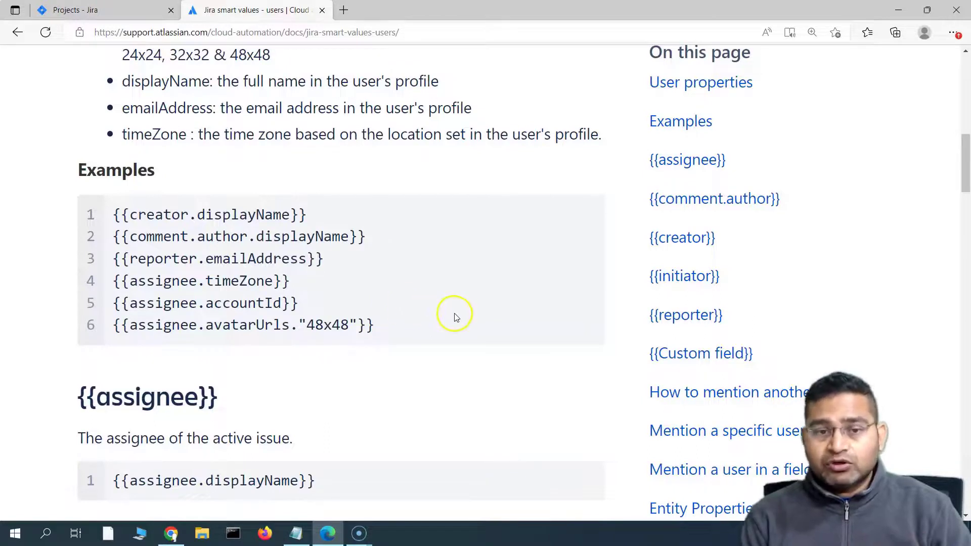
scroll(455, 316, "down", 3)
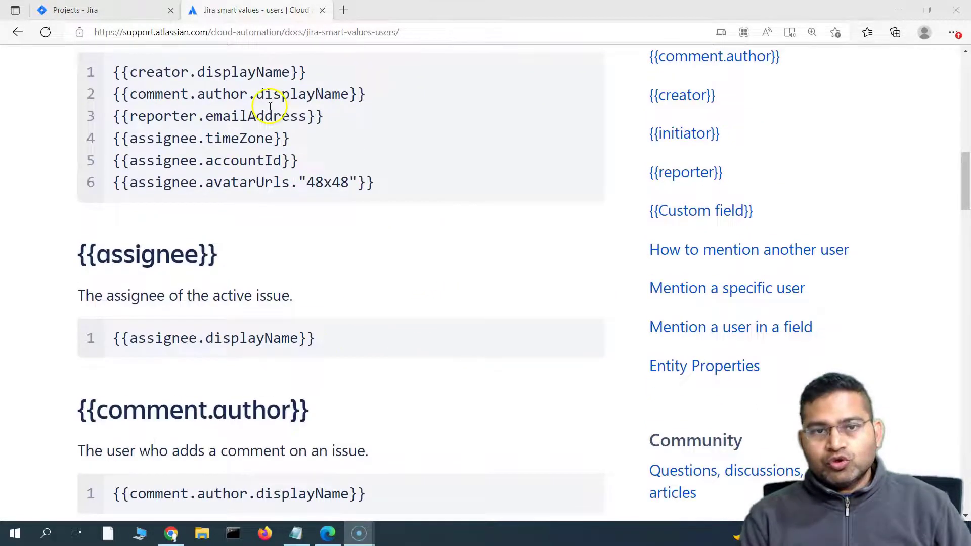
scroll(433, 353, "down", 8)
scroll(480, 367, "up", 15)
scroll(481, 368, "up", 4)
scroll(538, 336, "down", 6)
scroll(234, 219, "up", 6)
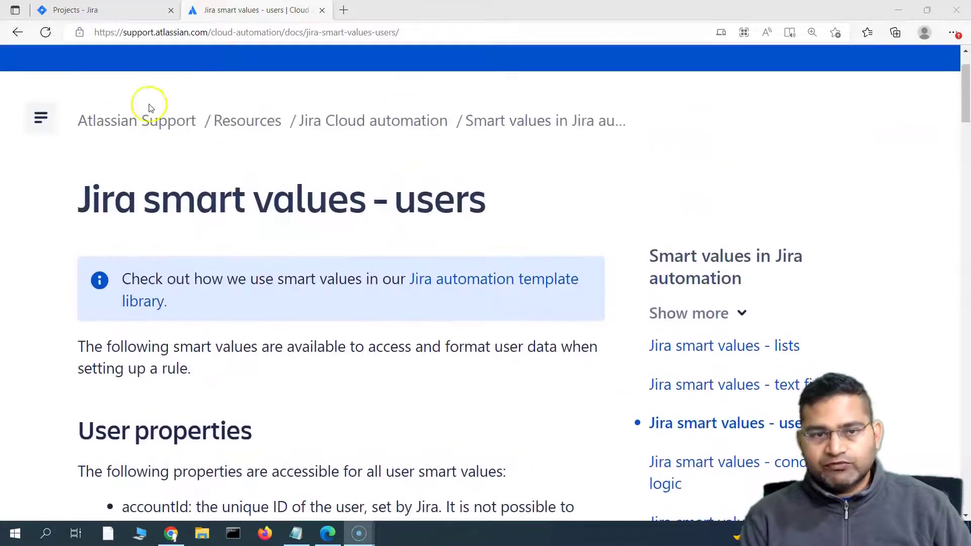
scroll(450, 339, "down", 6)
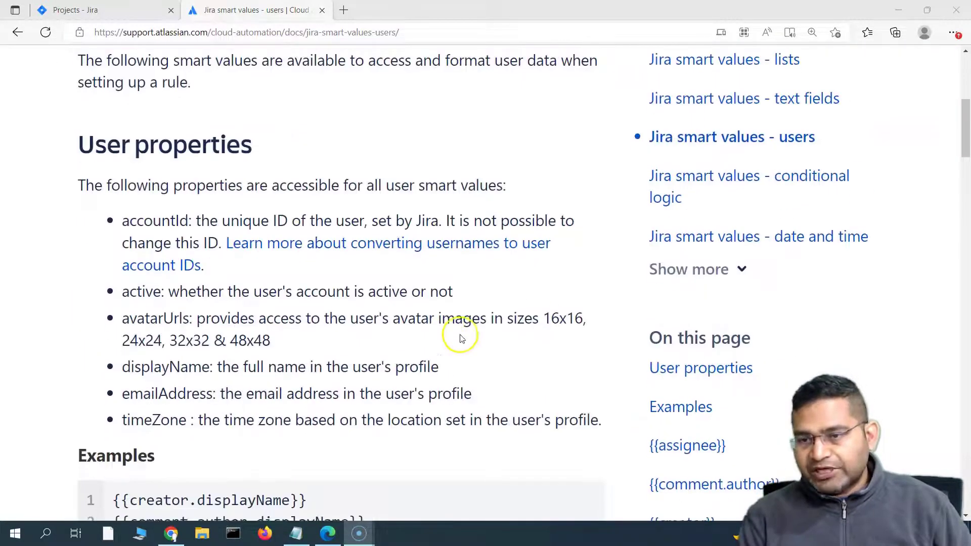
Step: Expand the related topics after "Jira smart values - date and time" and review the remaining ones
left_click(713, 271)
scroll(689, 430, "down", 3)
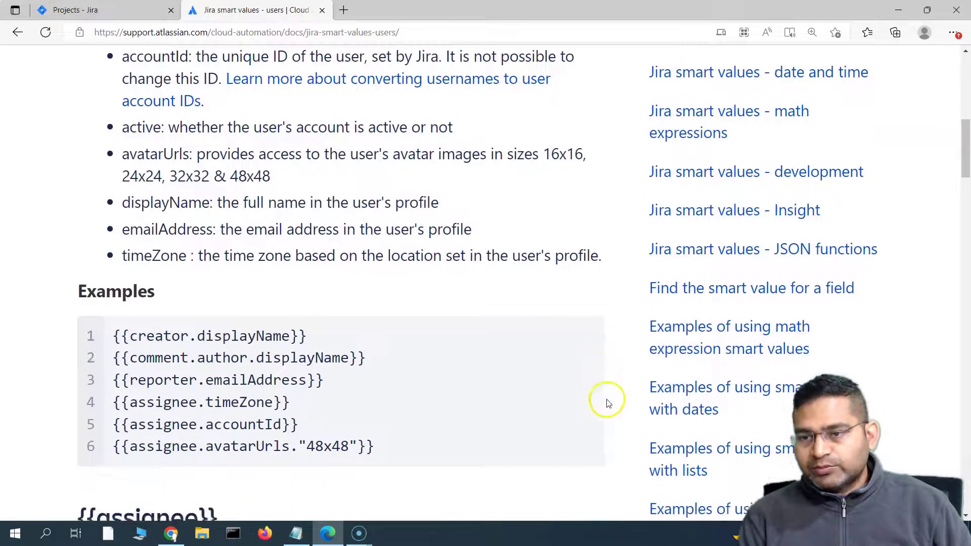
scroll(608, 403, "down", 2)
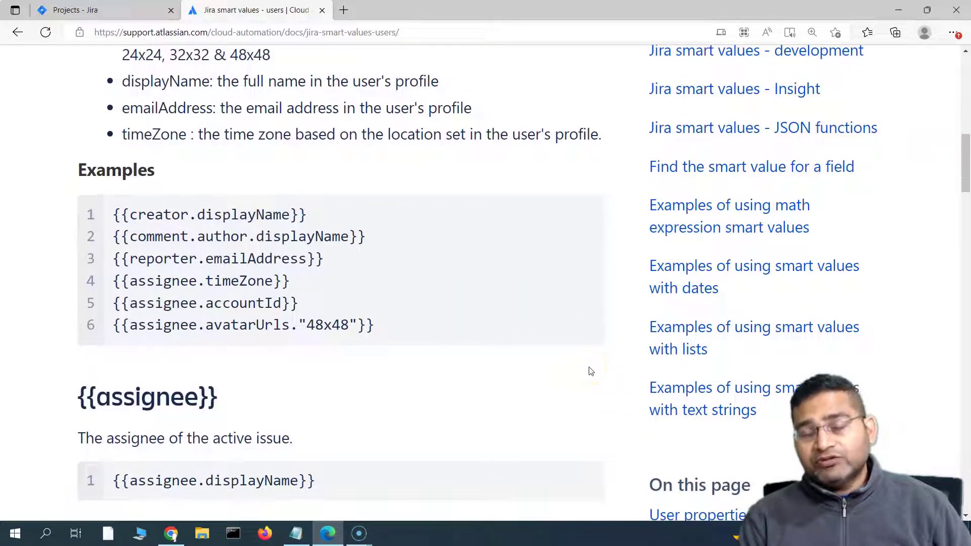
Step: Leave the smart values documentation and switch to the open Jira Projects page
scroll(499, 390, "up", 12)
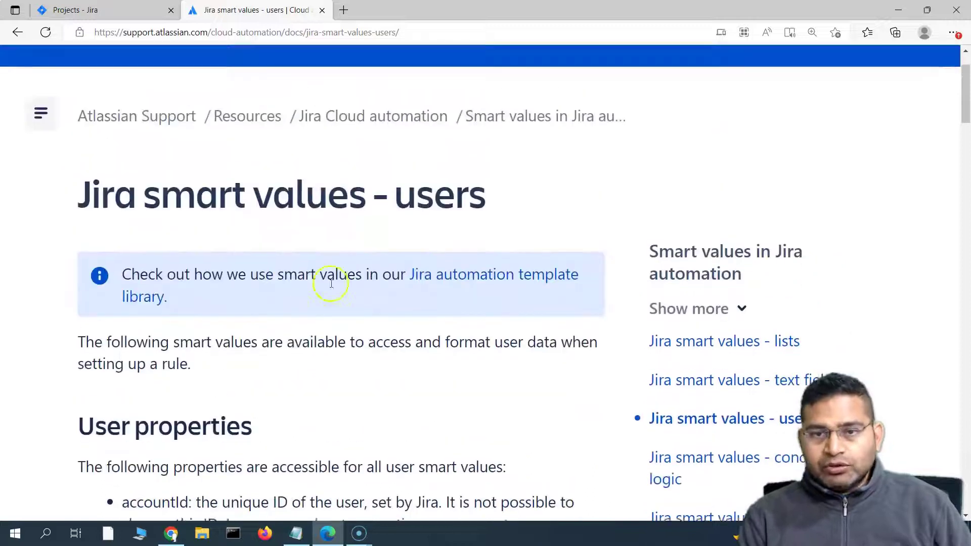
scroll(318, 293, "up", 1)
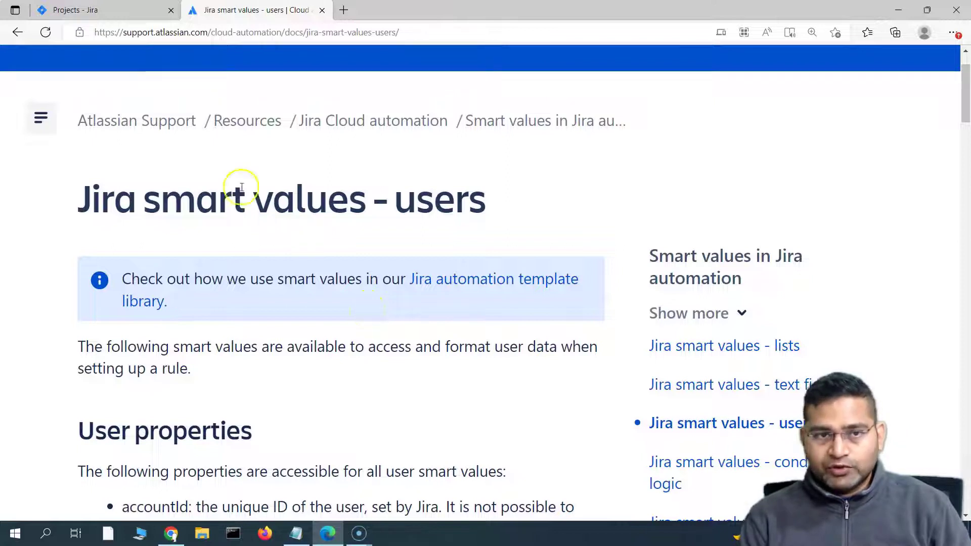
left_click(121, 8)
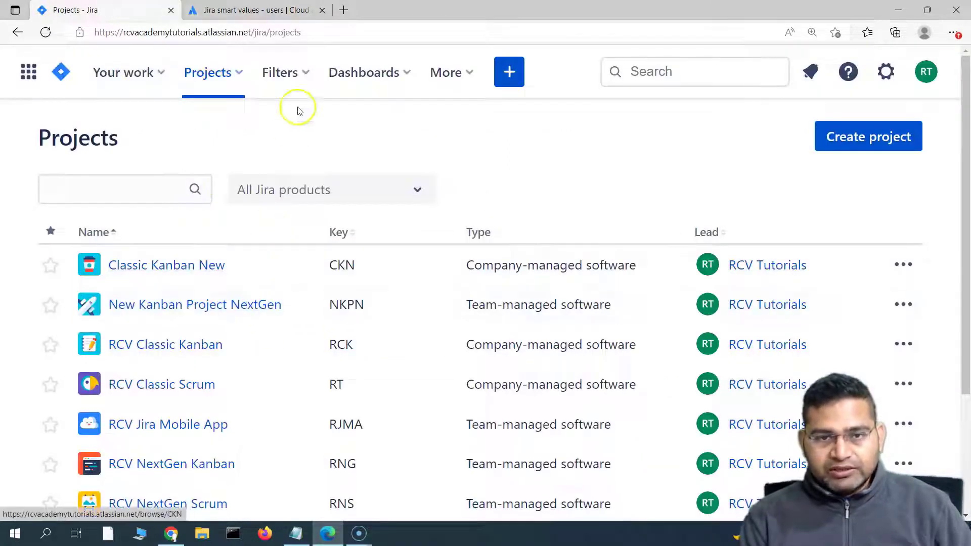
Step: Open the RCV Jira Mobile App project and go to the automation section of its project settings
left_click(238, 73)
left_click(286, 157)
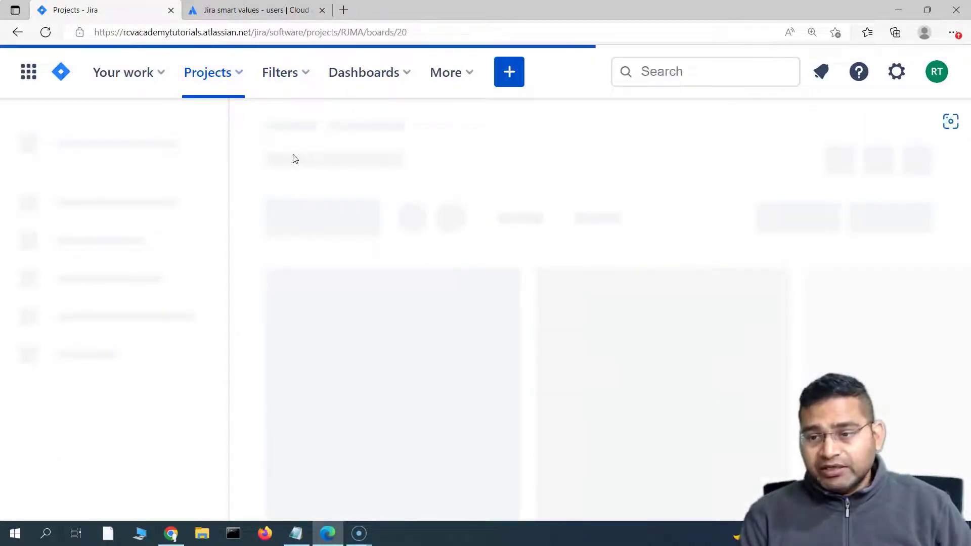
left_click(268, 166)
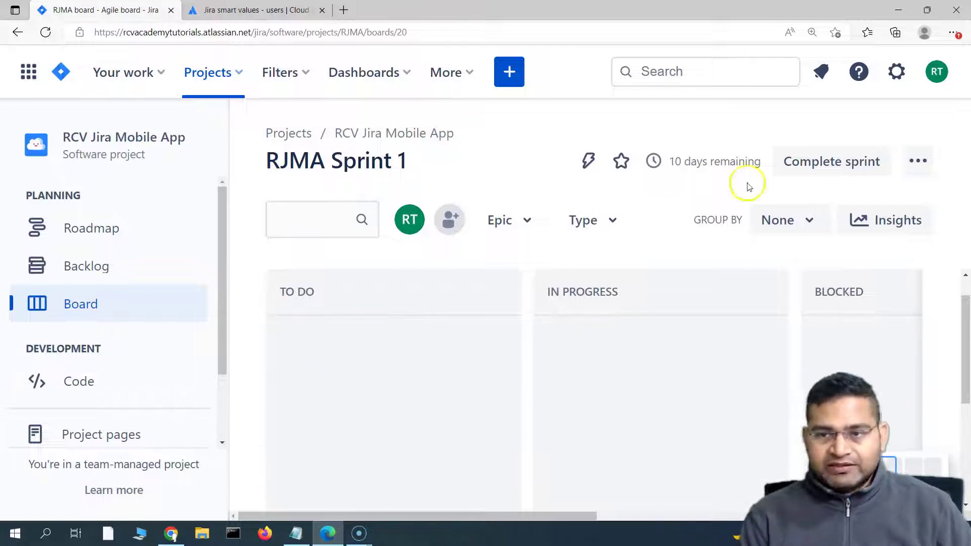
scroll(82, 319, "down", 2)
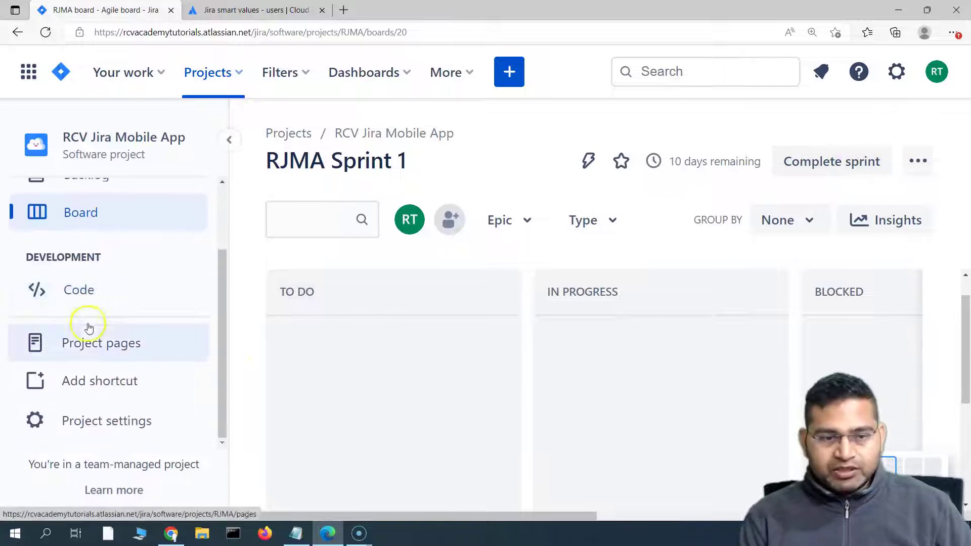
left_click(139, 421)
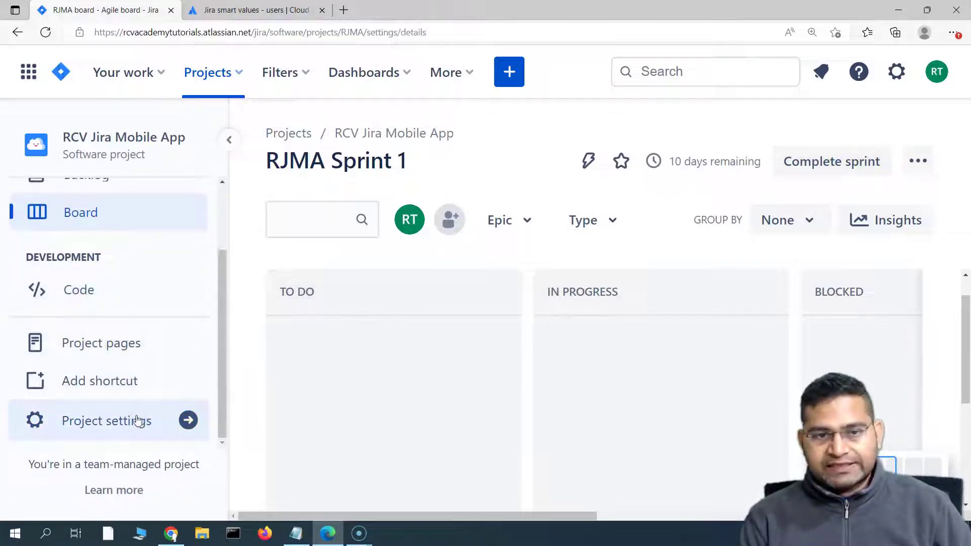
scroll(98, 322, "down", 2)
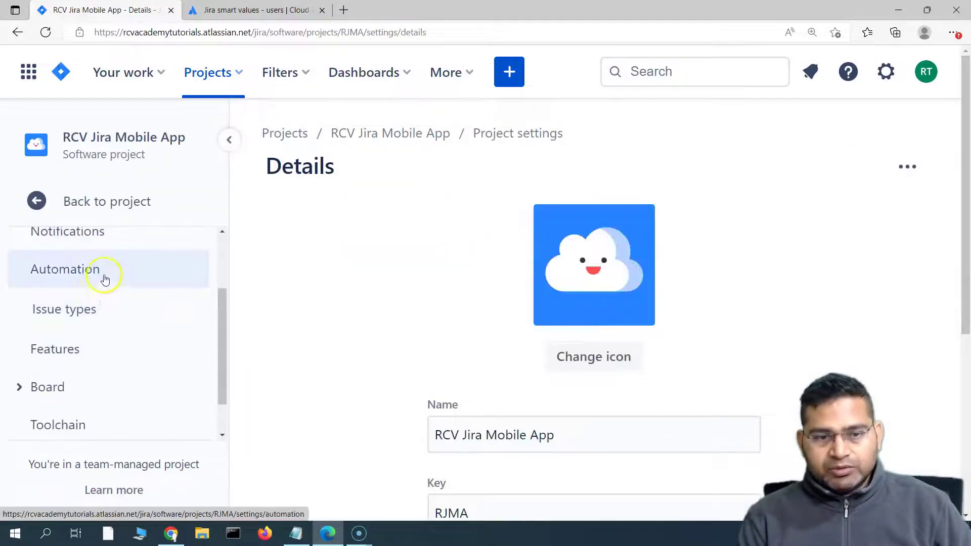
left_click(105, 279)
Step: Create a new automation rule with an Issue transitioned trigger whose To status is In Progress, and save the trigger
left_click(828, 165)
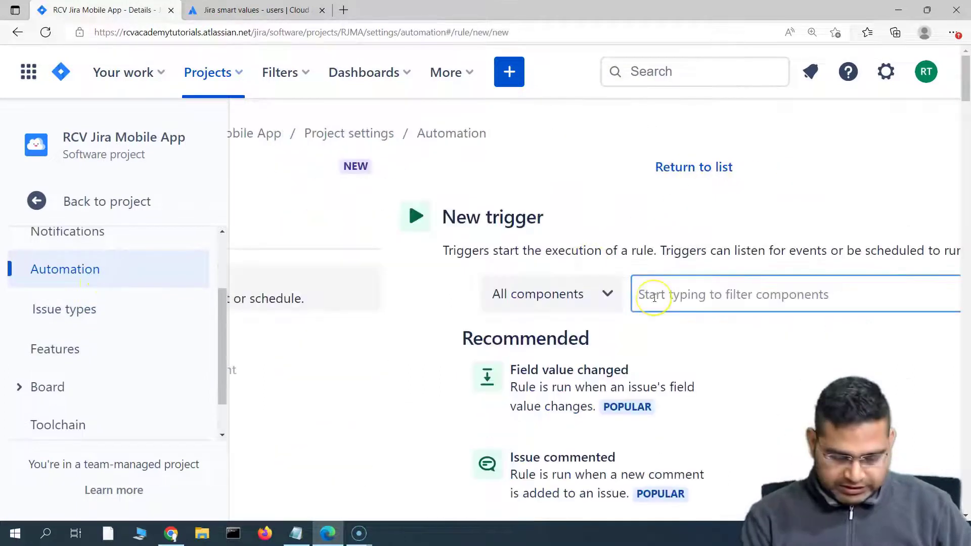
type("tra")
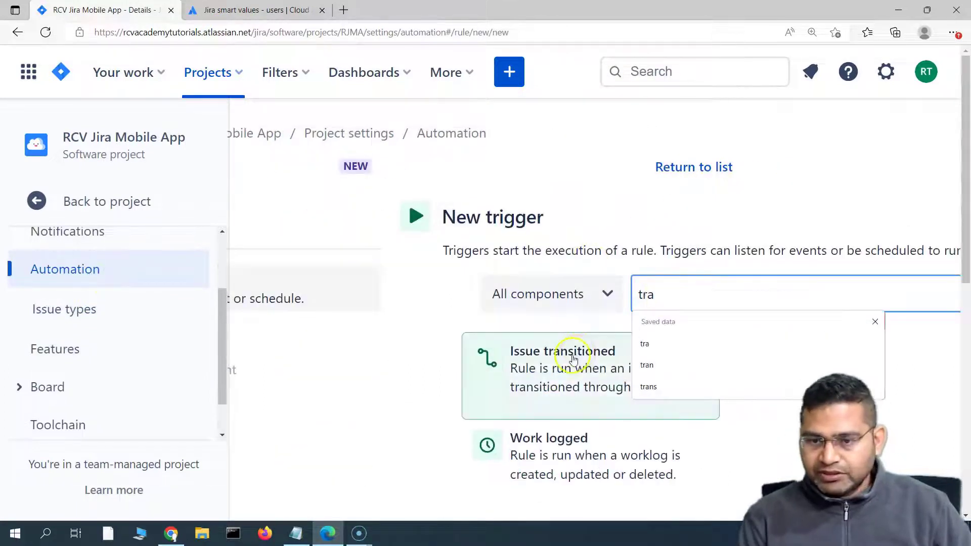
left_click(569, 360)
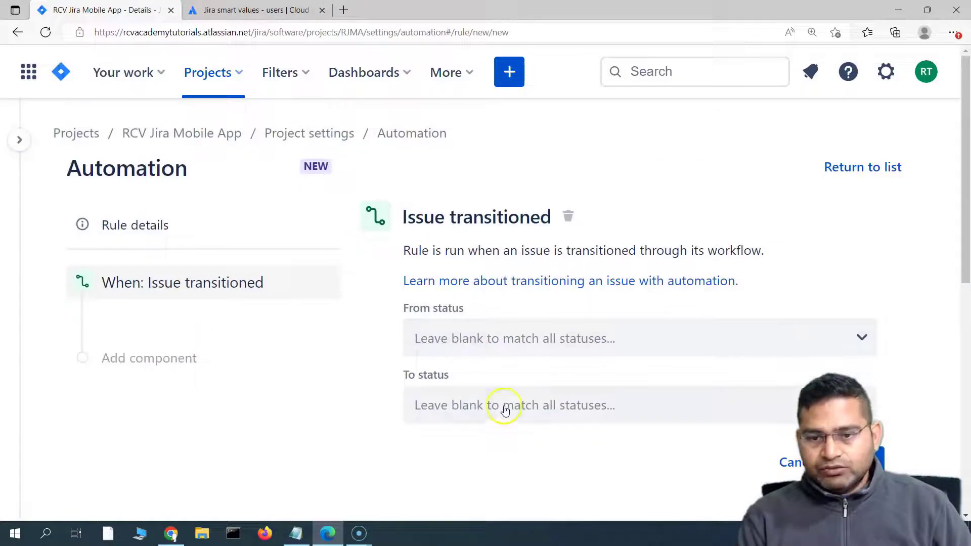
left_click(502, 405)
left_click(470, 405)
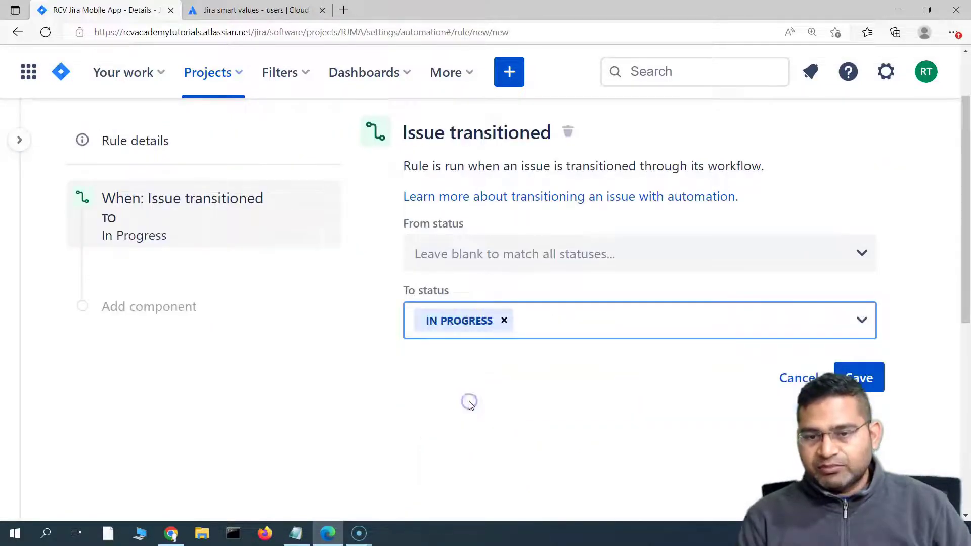
left_click(858, 377)
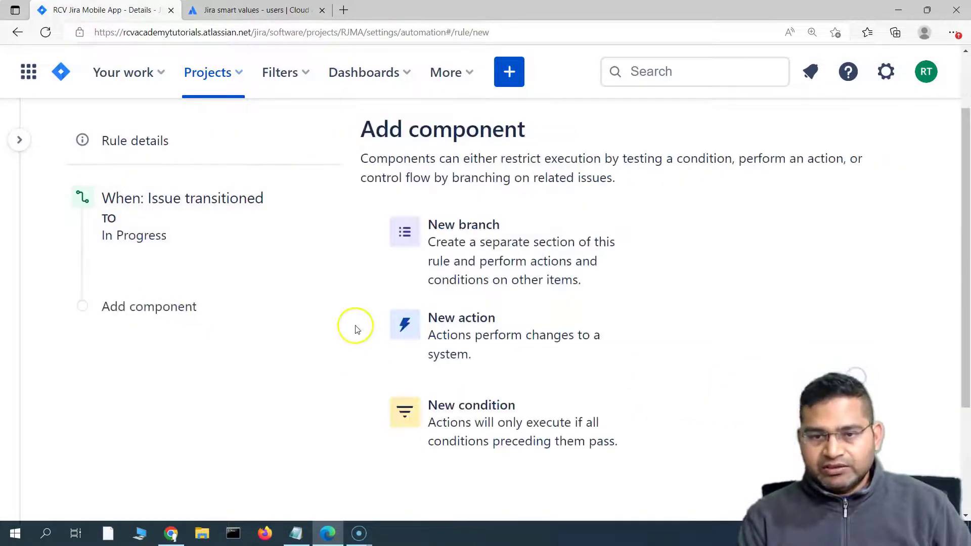
Step: Add a new action to the rule that comments on the issue
left_click(494, 344)
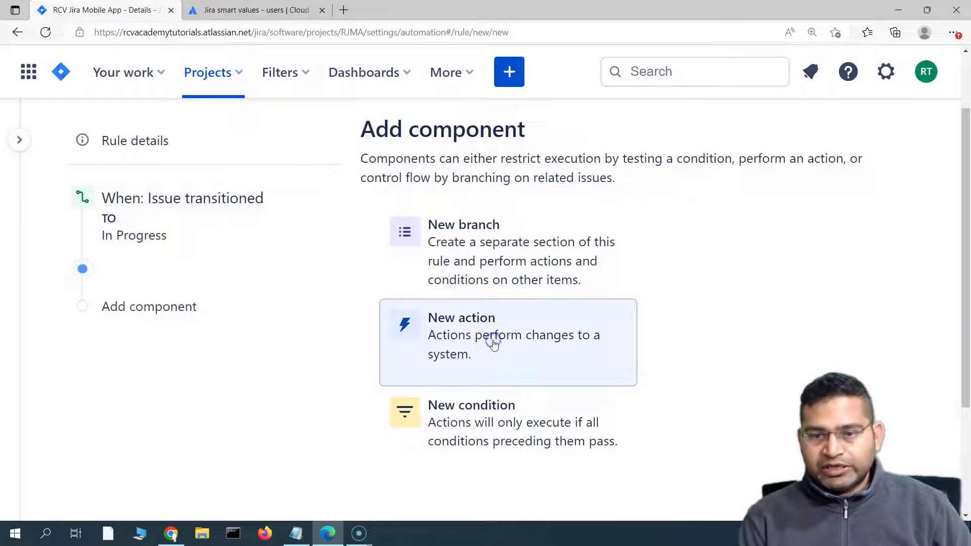
scroll(493, 344, "down", 10)
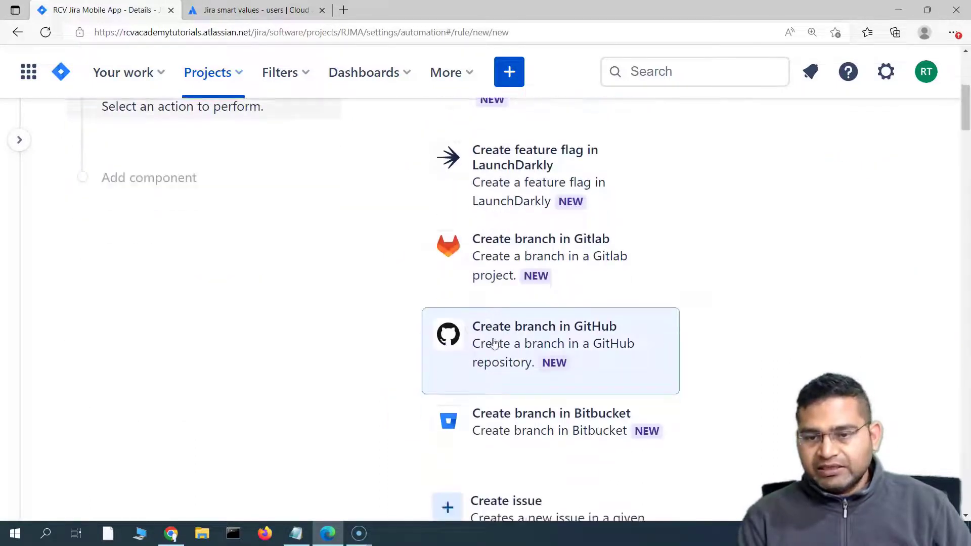
left_click(508, 337)
scroll(471, 373, "down", 3)
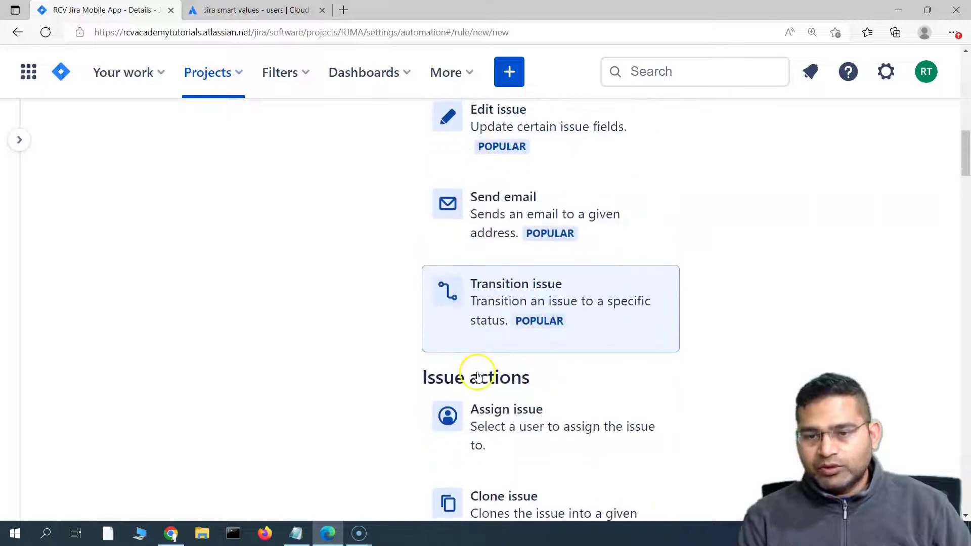
scroll(478, 373, "down", 5)
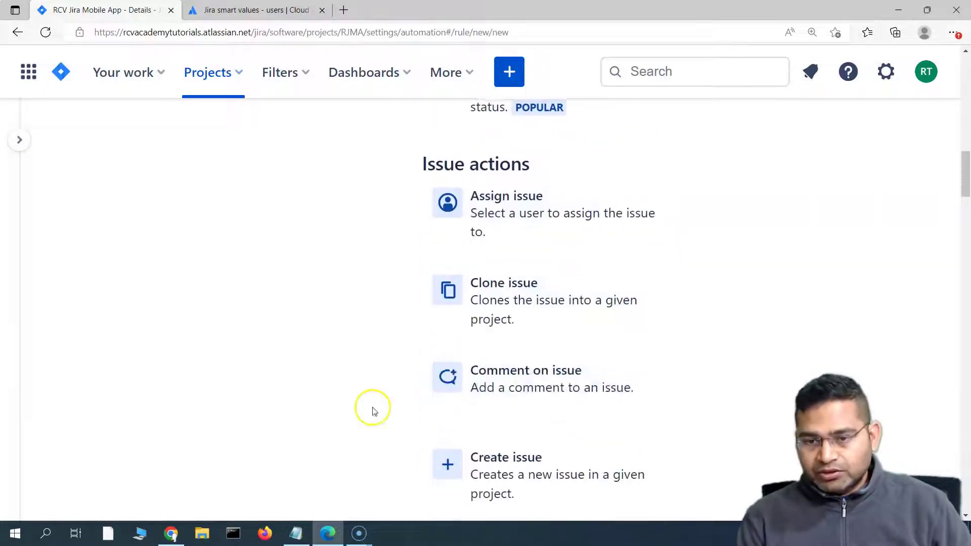
left_click(516, 374)
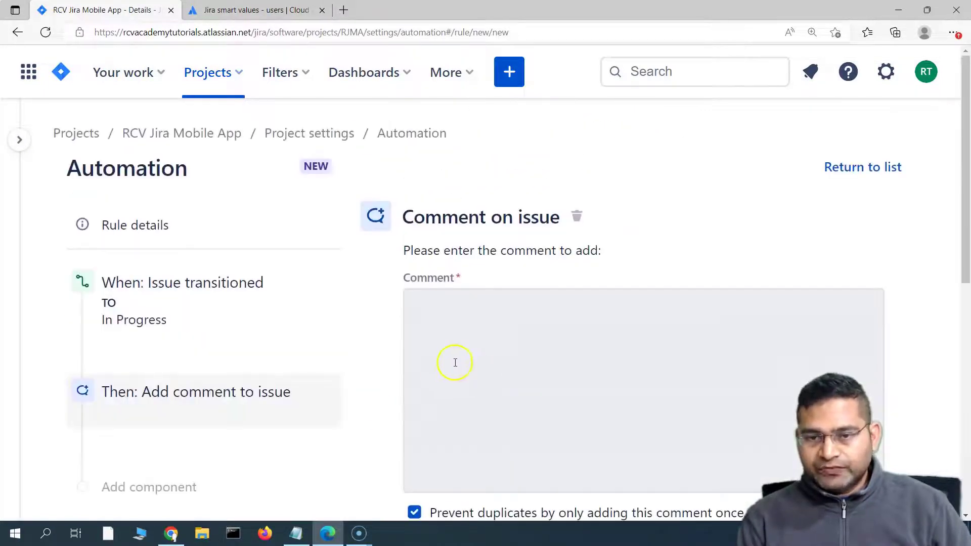
Step: Enter "Issue number is: {{issue.key}}" as the first line of the comment
left_click(446, 321)
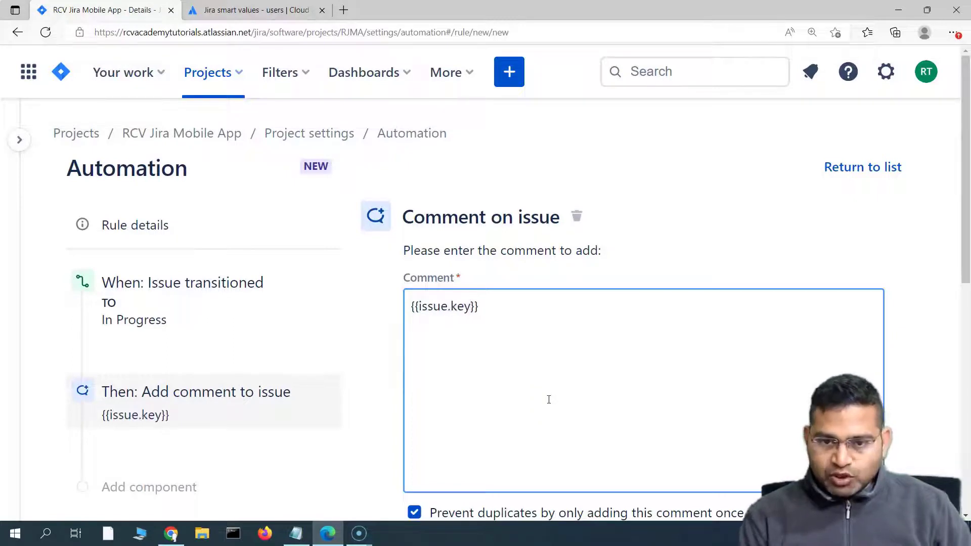
left_click_drag(492, 306, 405, 310)
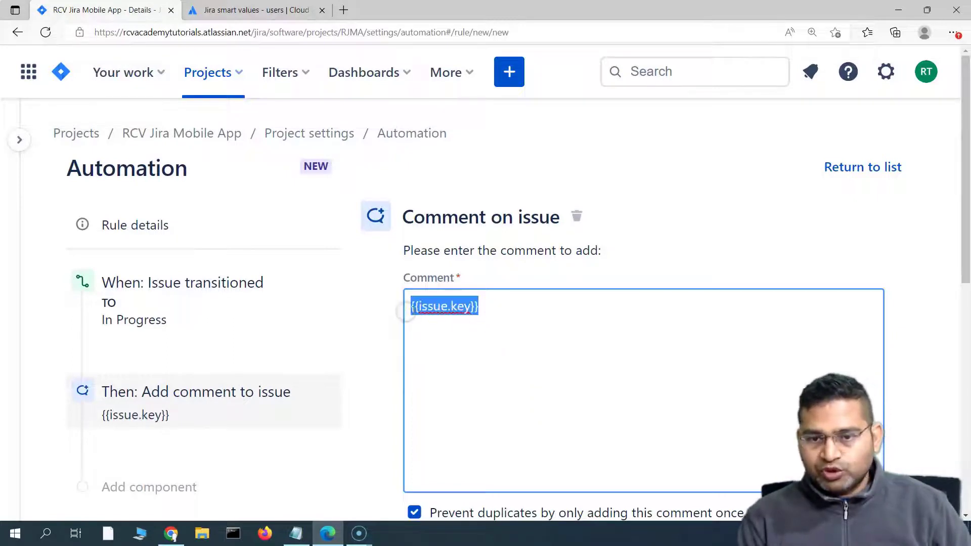
left_click(411, 306)
type("Issue key")
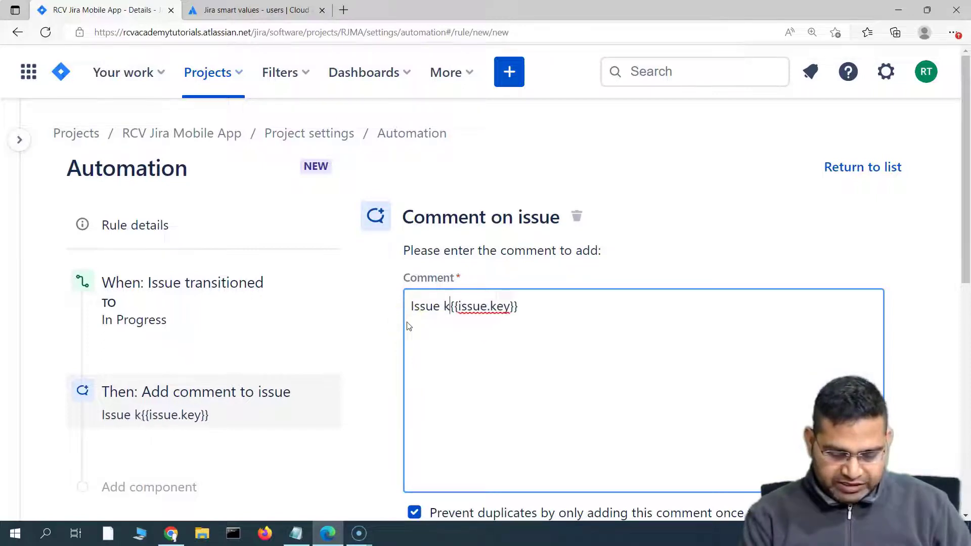
key("BackSpace")
key("BackSpace")
key("BackSpace")
type("number i")
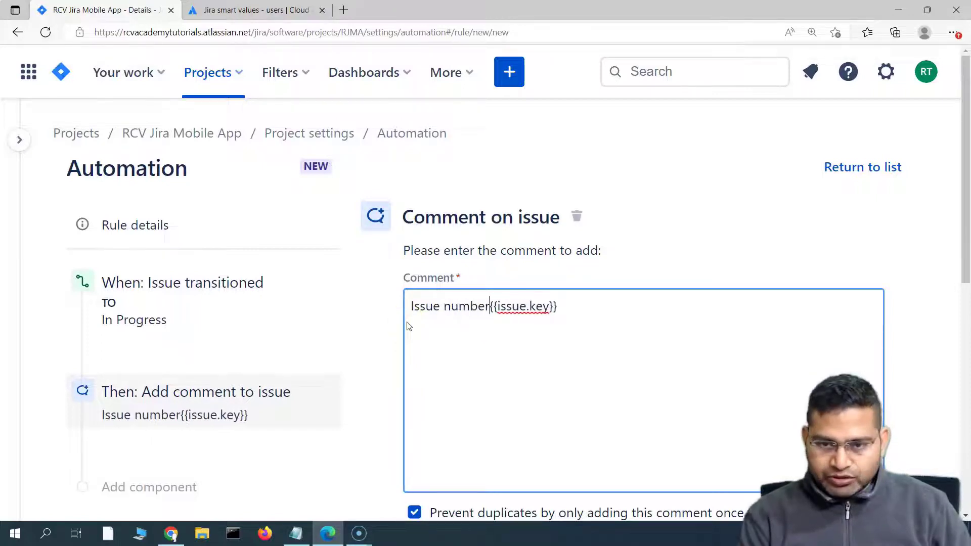
type("s")
left_click_drag(579, 305, 512, 309)
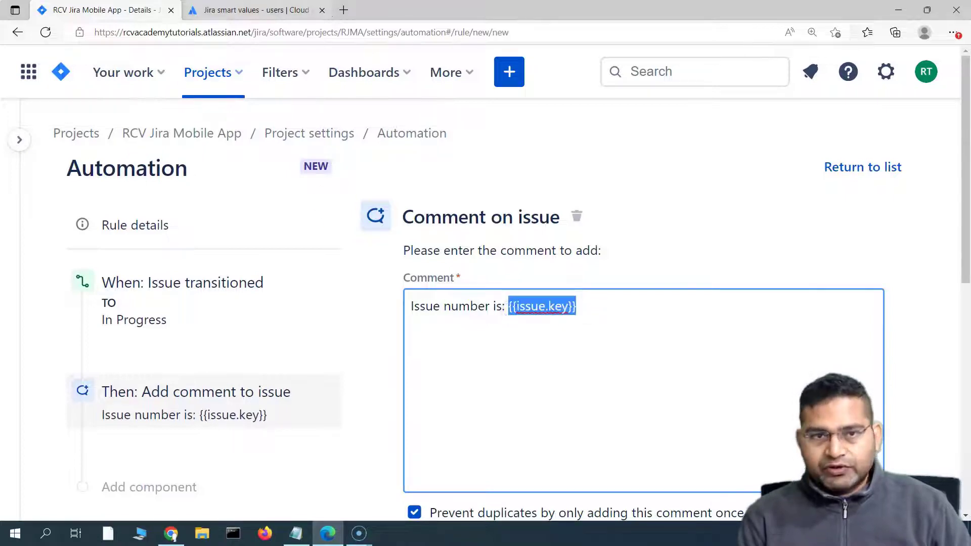
Step: Switch to the smart values documentation and review the issue.key and issue.summary examples on the "Jira smart values - issues" page
left_click(251, 10)
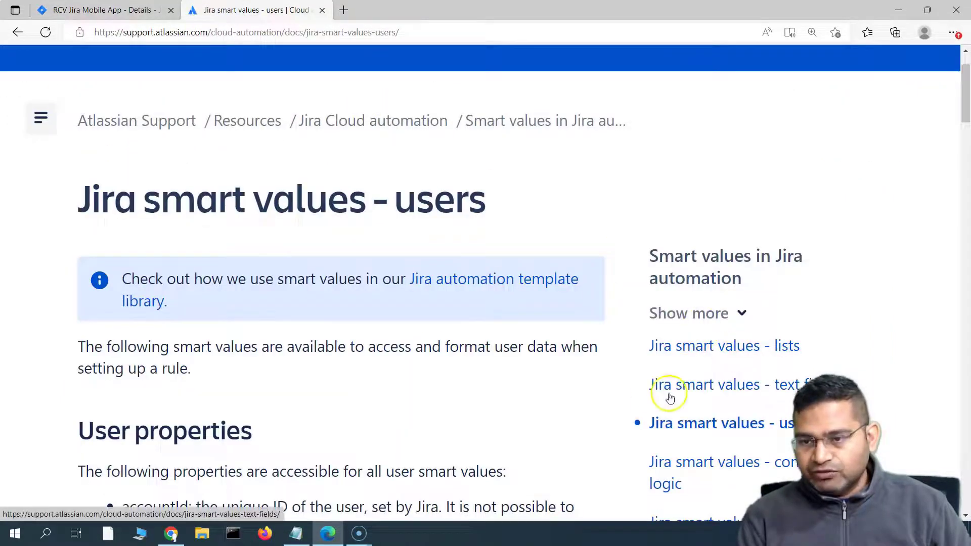
scroll(693, 375, "up", 1)
scroll(756, 209, "down", 4)
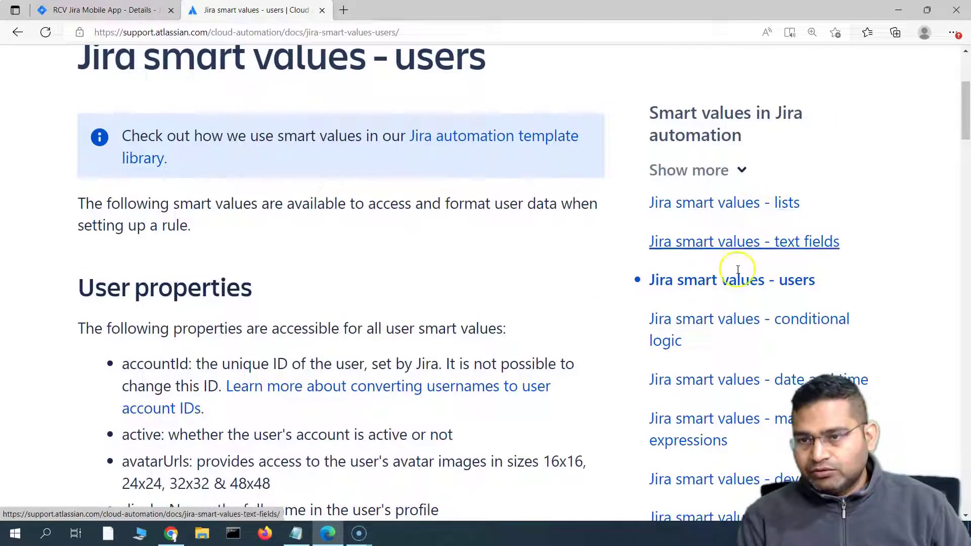
left_click(741, 170)
left_click(752, 164)
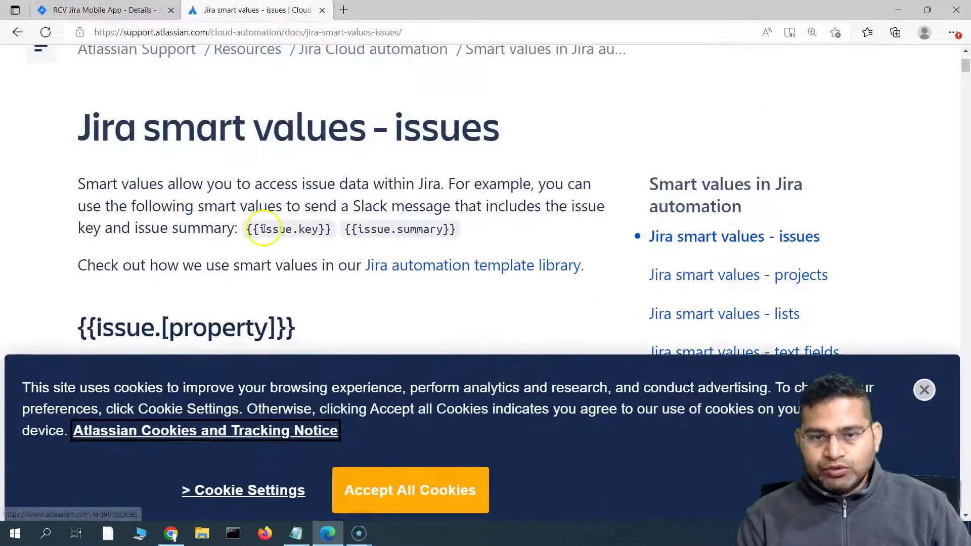
left_click_drag(265, 229, 331, 230)
left_click(293, 227)
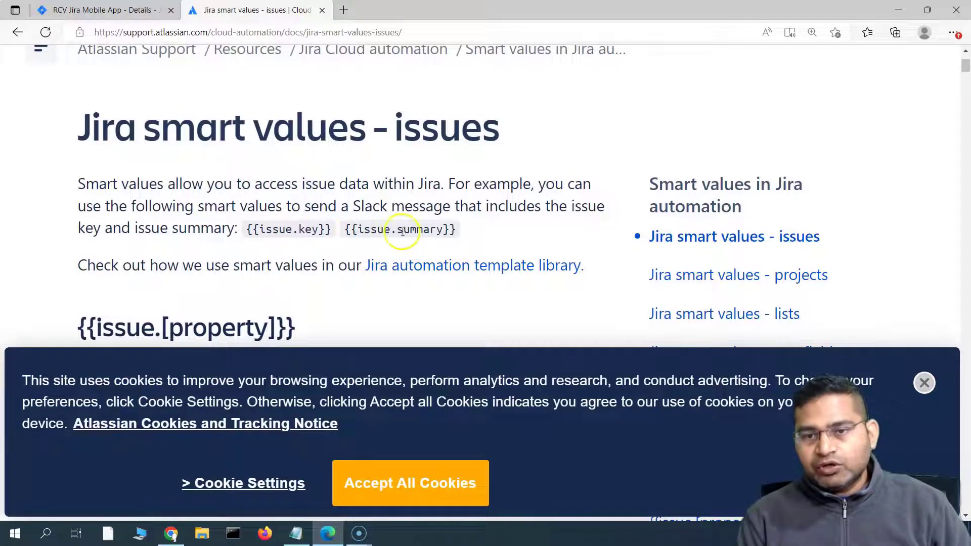
left_click_drag(455, 229, 344, 229)
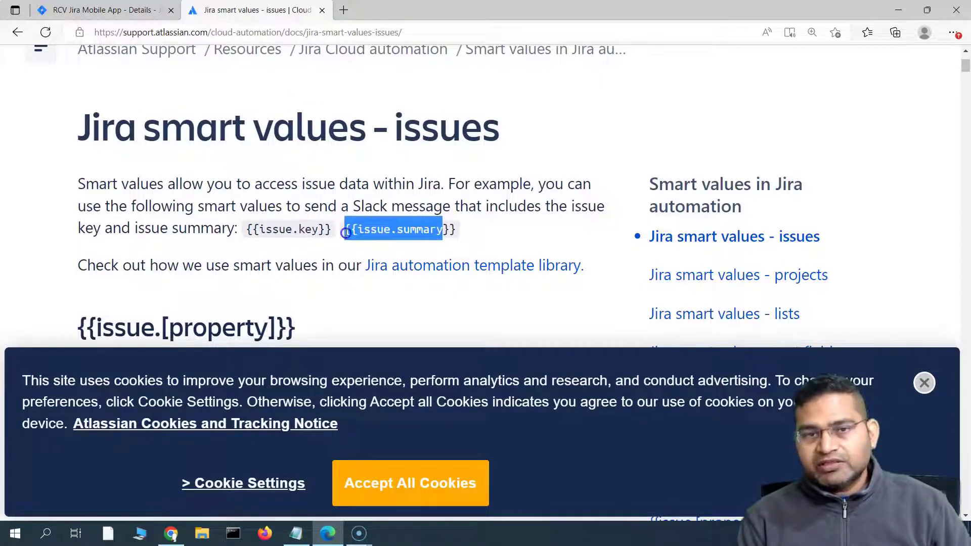
Step: Return to the automation rule and add a second comment line reading "Issue summary is: {{issue.summary}}"
left_click(118, 11)
left_click(607, 307)
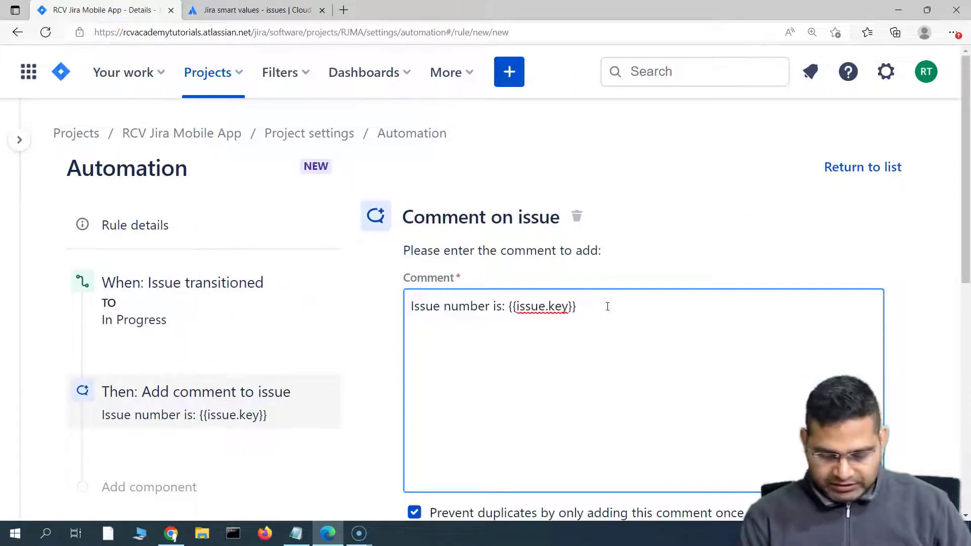
type("Issue su")
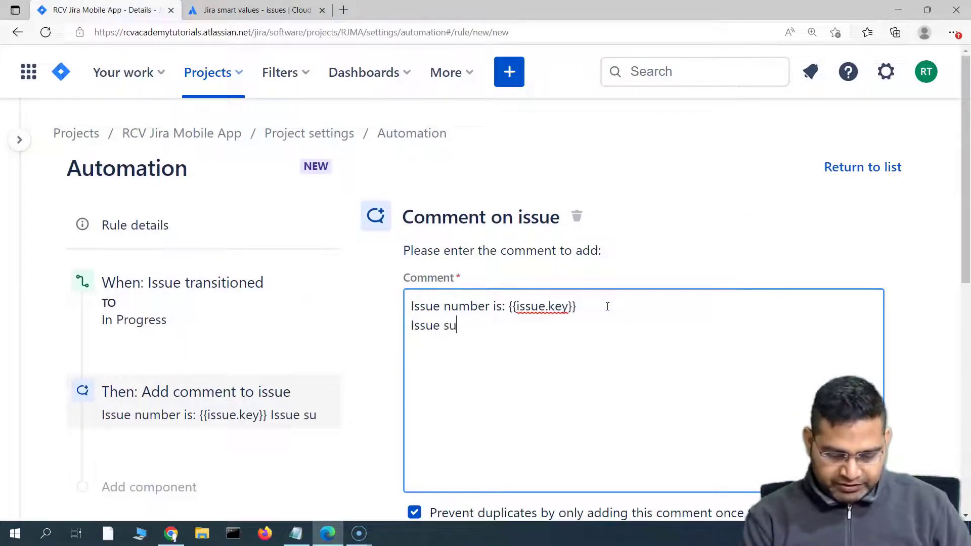
type("mmary is: {{issue.summary")
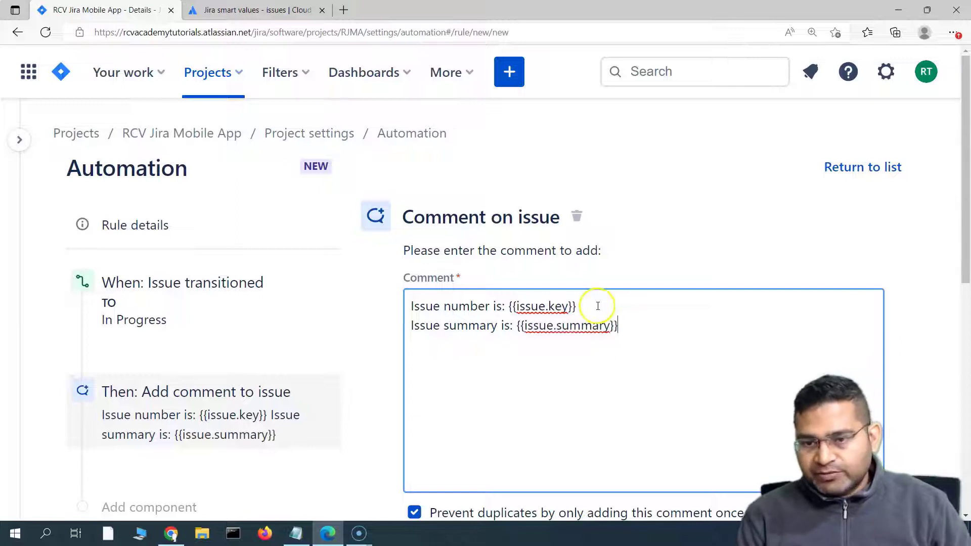
left_click_drag(598, 305, 526, 307)
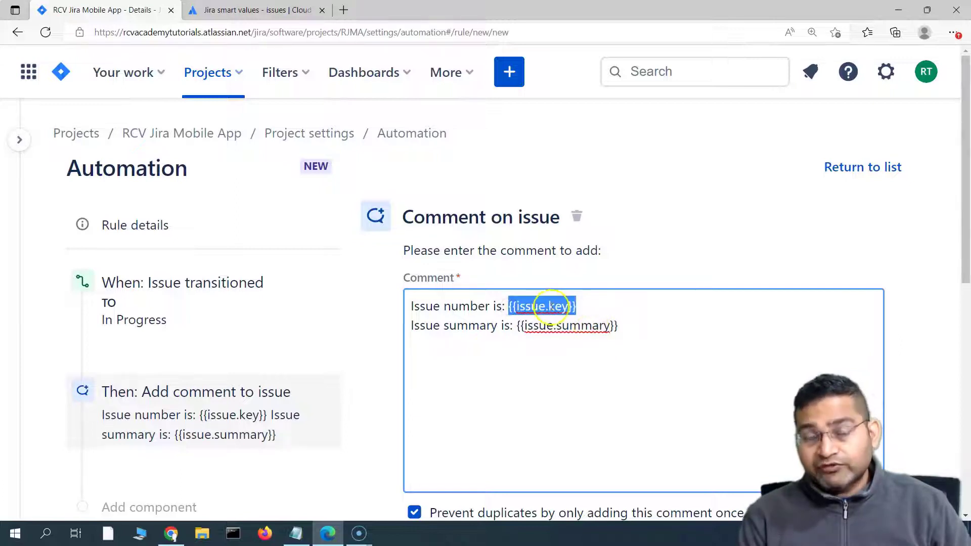
left_click_drag(627, 327, 520, 333)
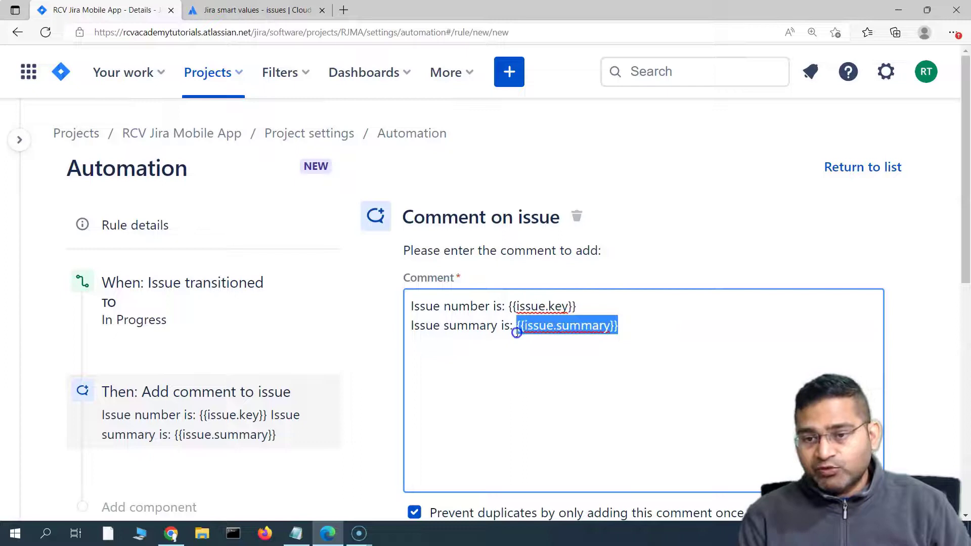
Step: Start a third comment line with "Assignee of this issue is: {{"
left_click(453, 346)
left_click(629, 328)
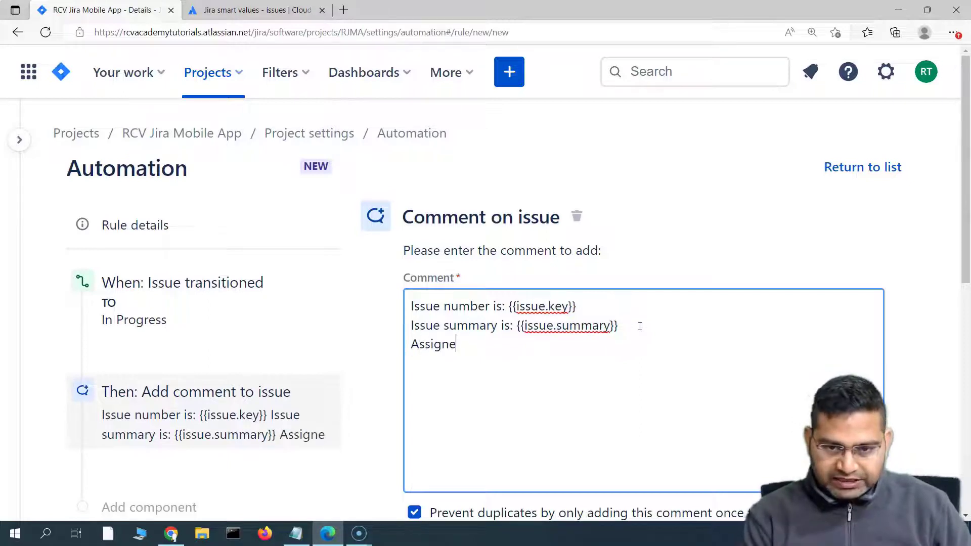
type("of this issue is: {{")
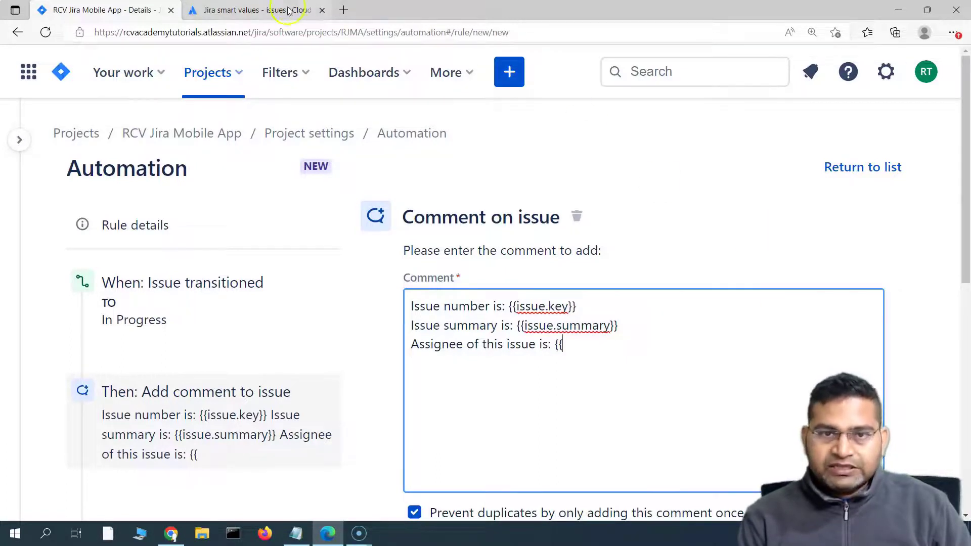
Step: Return to the smart values documentation, dismiss the cookie notice and open the "Jira smart values - users" page
left_click(281, 10)
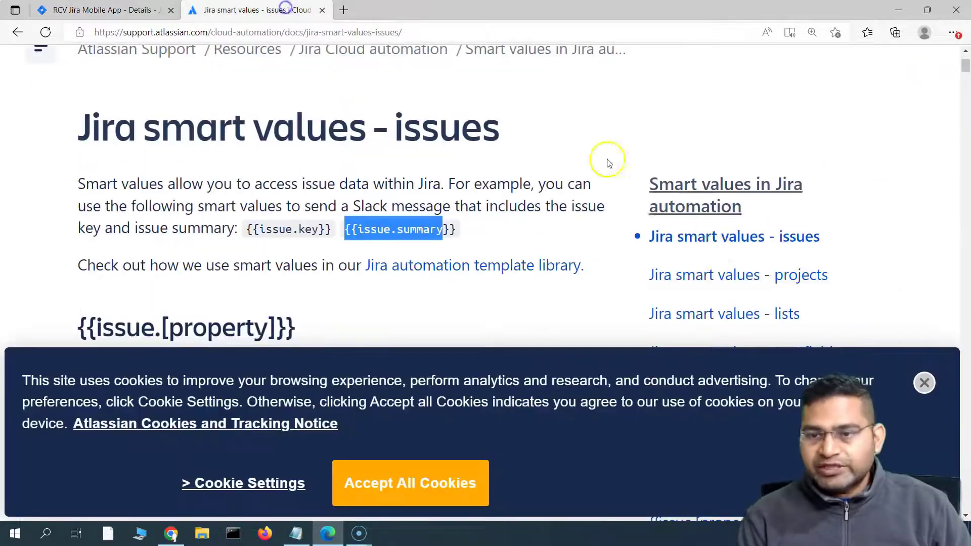
left_click(925, 382)
scroll(657, 340, "down", 3)
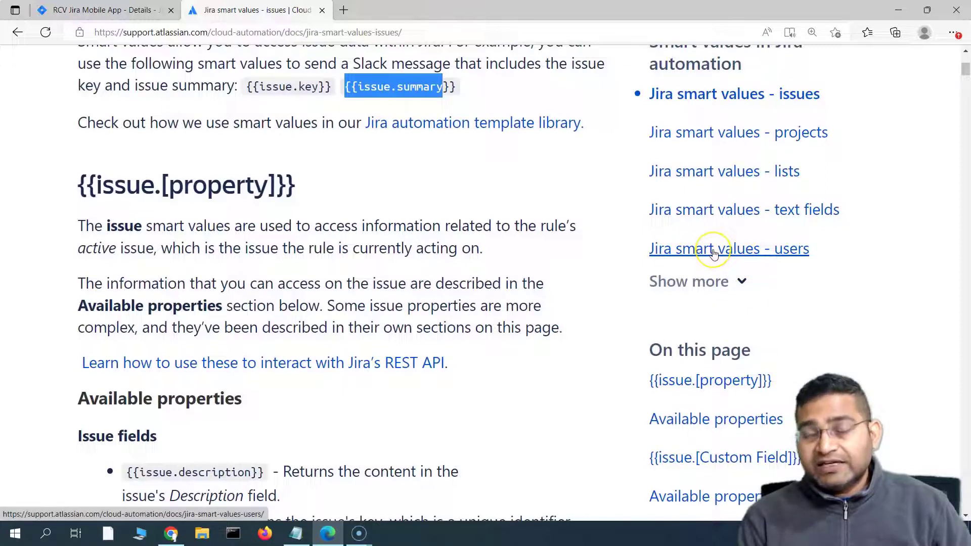
left_click(765, 251)
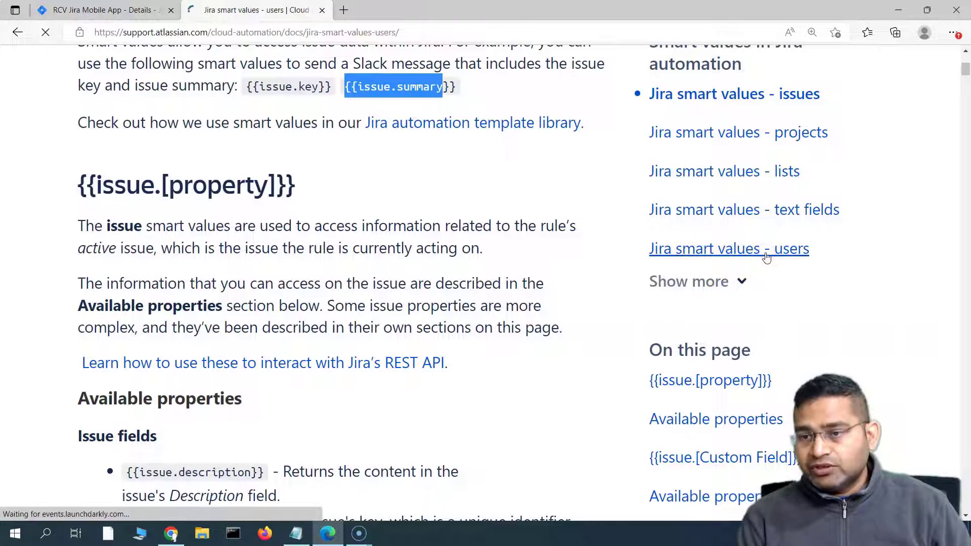
Step: Copy {{assignee.displayName}} from the documentation's assignee section and use it to complete the comment's "Assignee of this issue is:" line in the rule
scroll(435, 357, "down", 15)
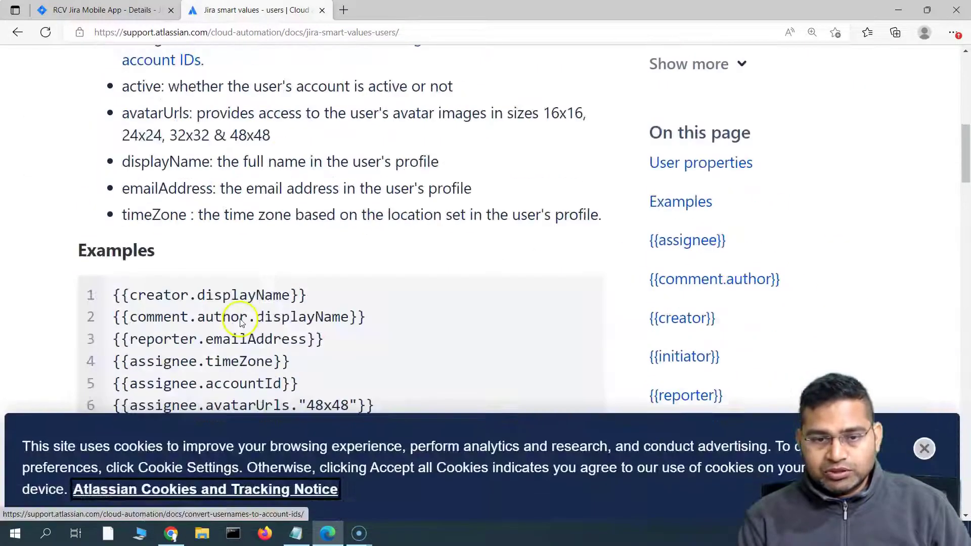
left_click(922, 382)
scroll(184, 227, "down", 3)
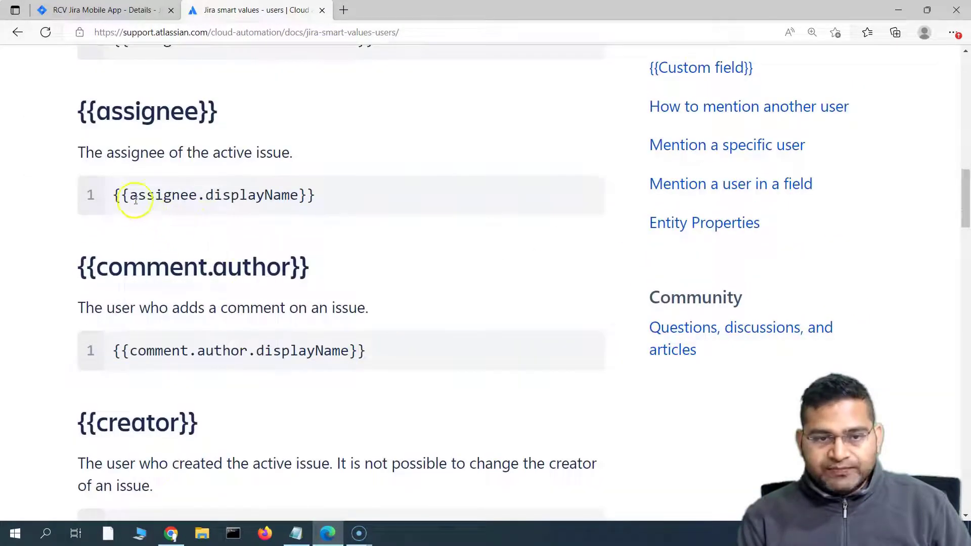
left_click_drag(111, 198, 319, 193)
key("ctrl+c")
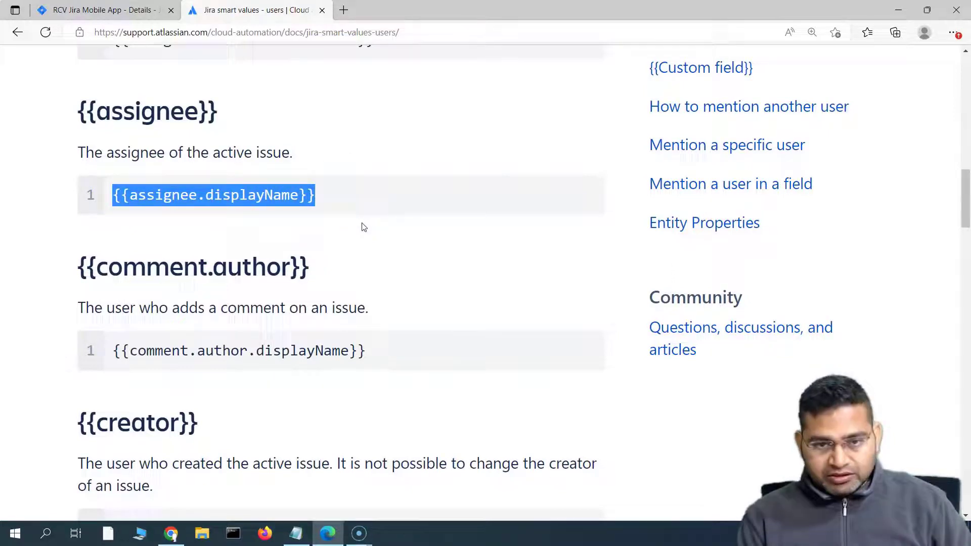
left_click(109, 10)
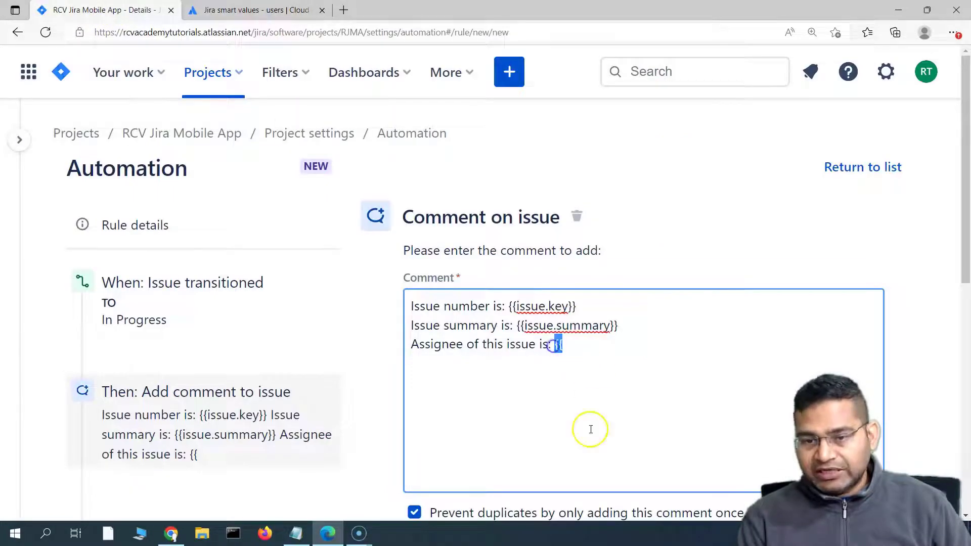
key("ctrl+v")
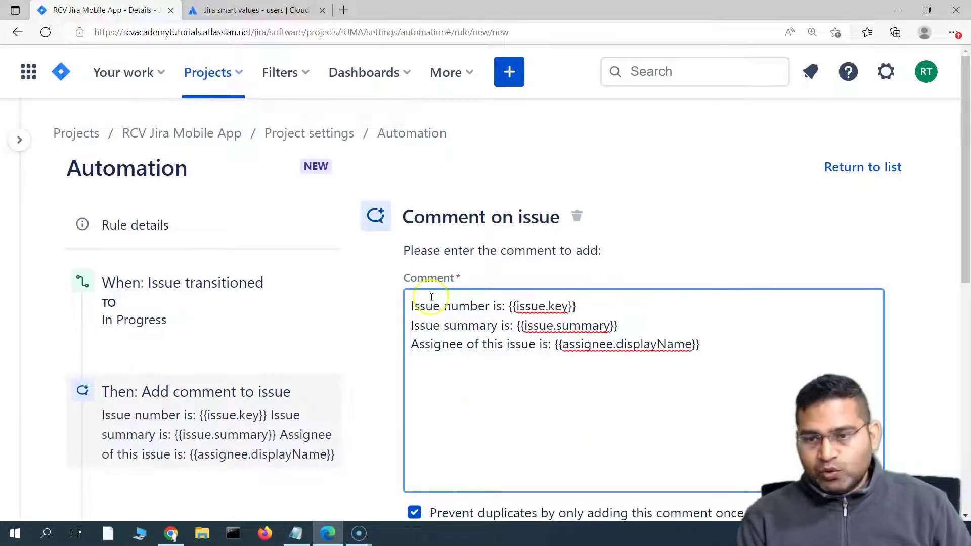
Step: Return to the smart values documentation, expand the list of related pages and open "Jira smart values - development"
left_click(255, 9)
scroll(653, 304, "up", 8)
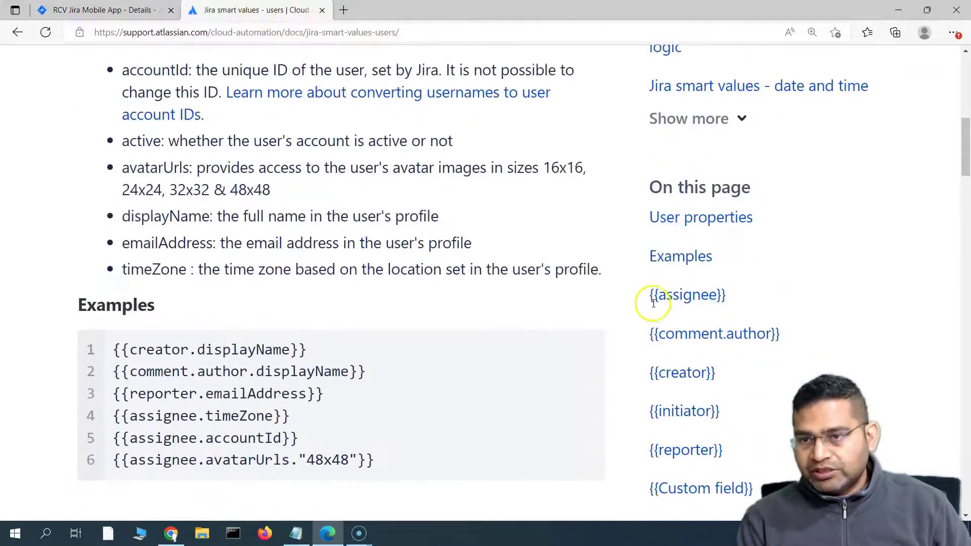
scroll(652, 309, "up", 8)
scroll(677, 316, "down", 4)
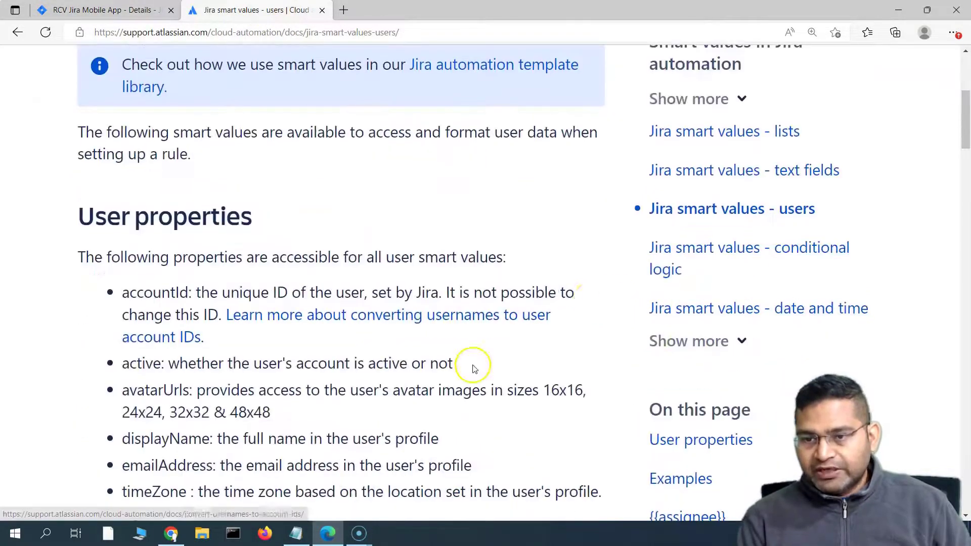
scroll(499, 342, "down", 8)
scroll(735, 167, "up", 4)
left_click(735, 126)
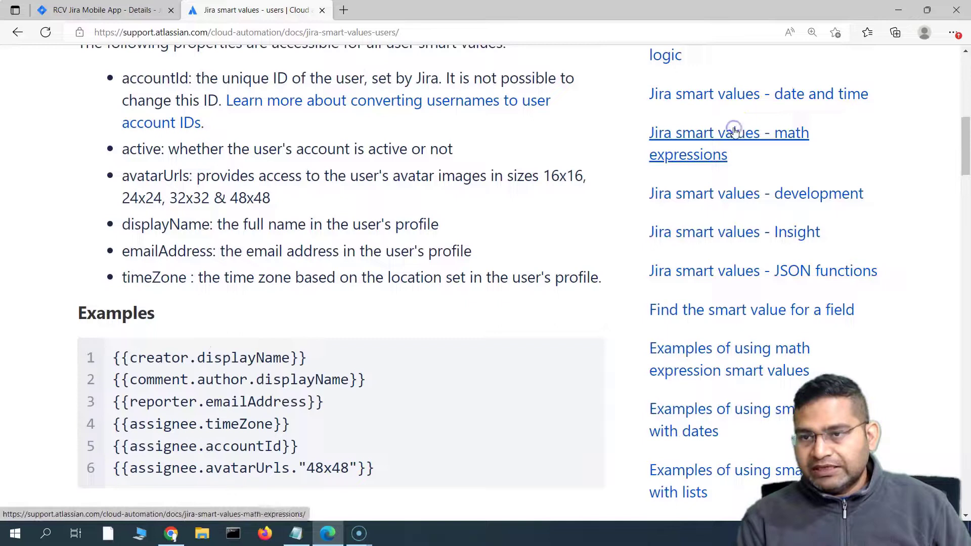
scroll(585, 345, "down", 2)
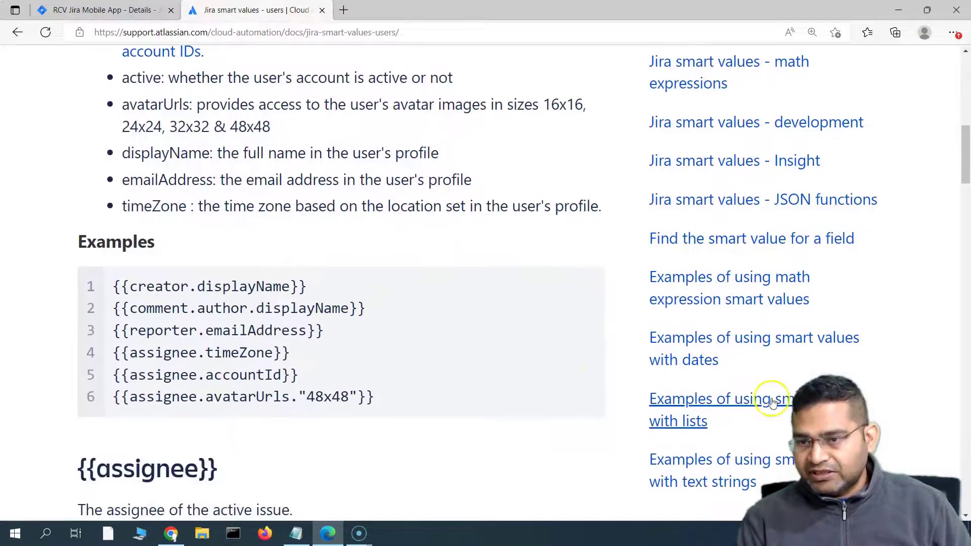
scroll(731, 342, "up", 4)
left_click(728, 340)
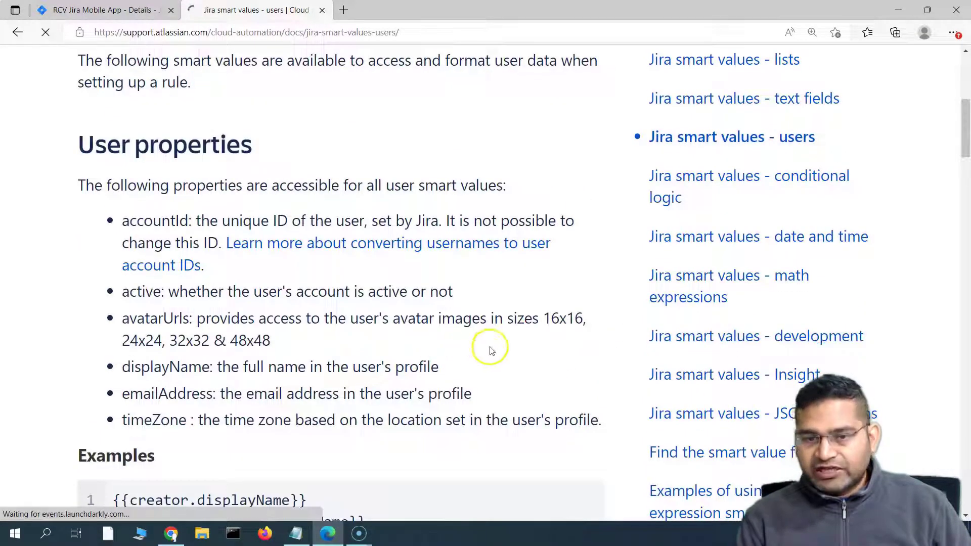
Step: Accept the cookie notice and review the branch, createdBranch and createdBranches smart values on the development page
scroll(372, 383, "down", 6)
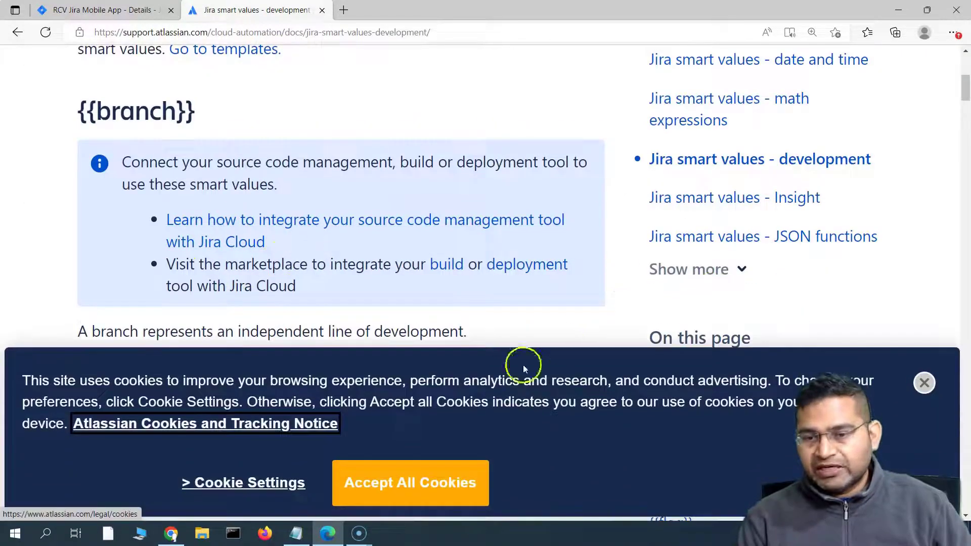
left_click(359, 496)
scroll(384, 394, "down", 3)
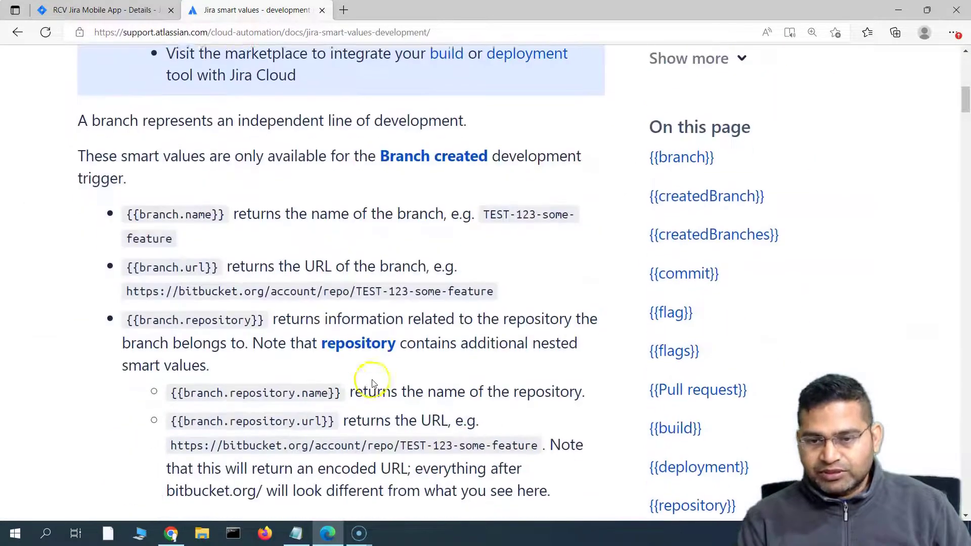
scroll(283, 303, "down", 4)
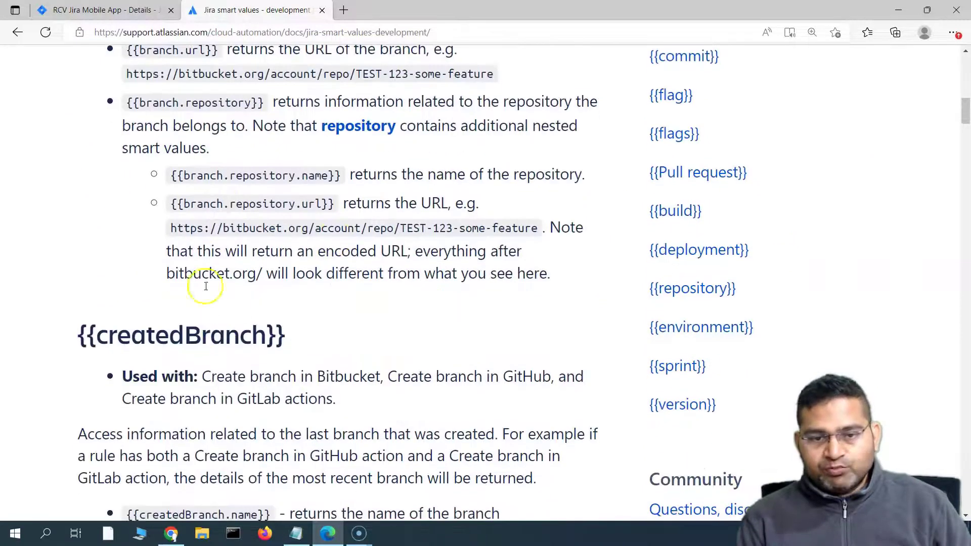
scroll(264, 386, "down", 5)
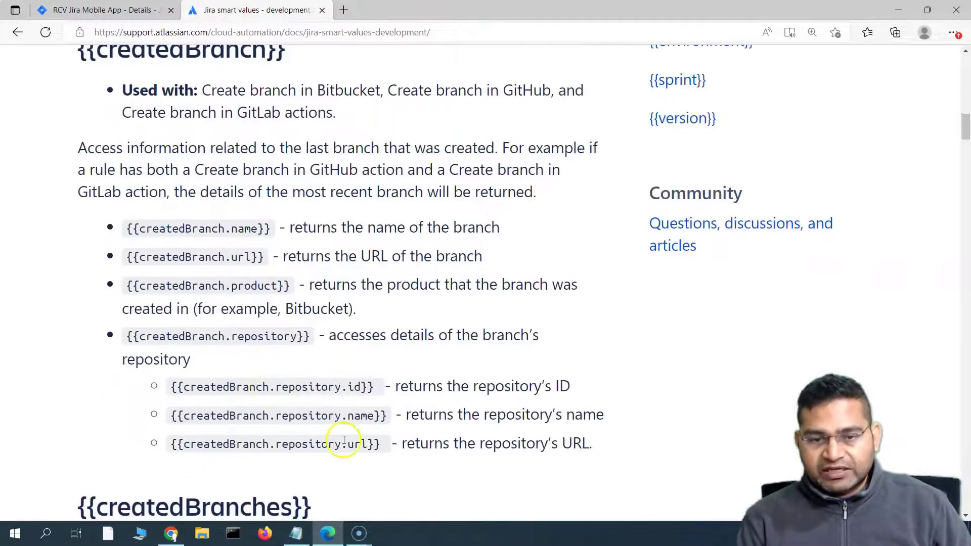
scroll(343, 440, "down", 5)
scroll(335, 393, "down", 5)
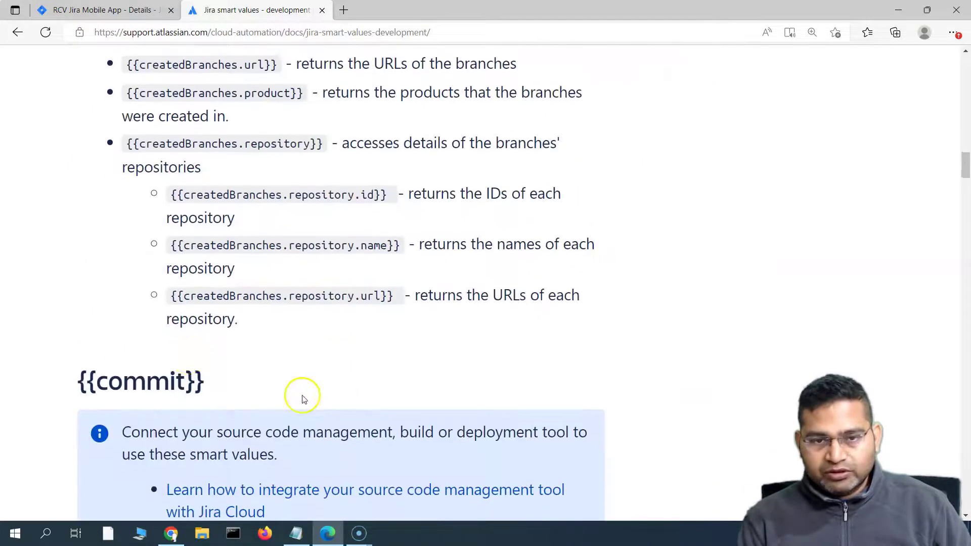
scroll(385, 369, "up", 20)
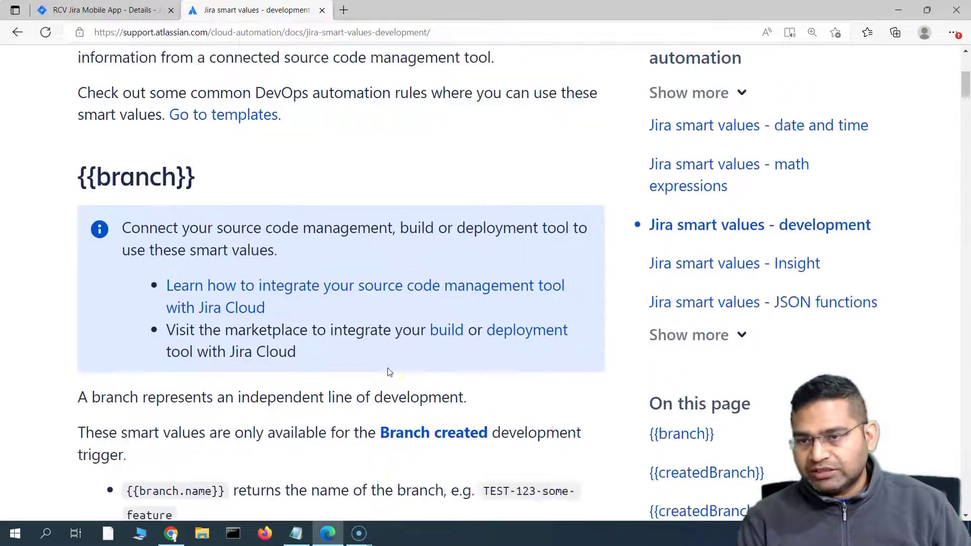
scroll(389, 372, "up", 2)
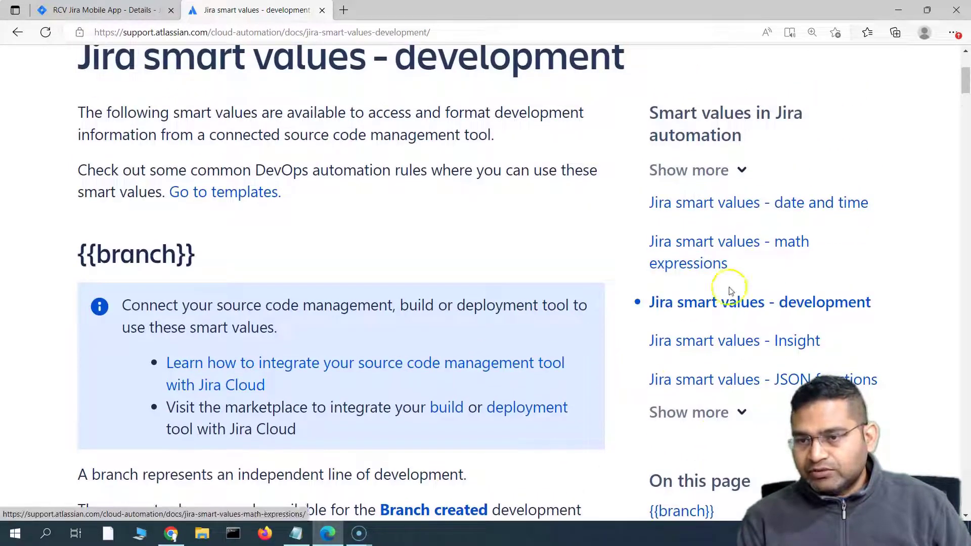
Step: Open the "Jira smart values - date and time" page and review the {{now}} example and the date format table
left_click(730, 411)
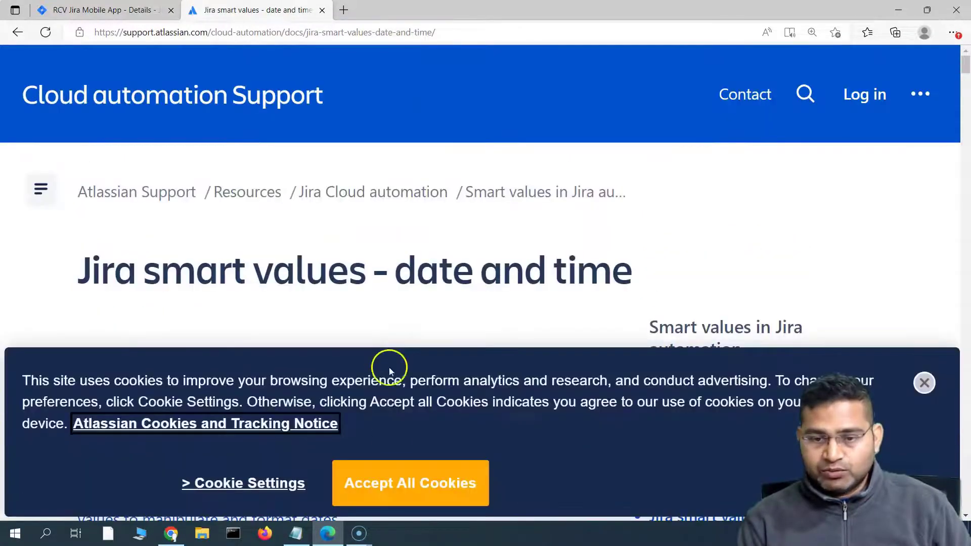
scroll(249, 320, "down", 6)
left_click_drag(113, 238, 172, 239)
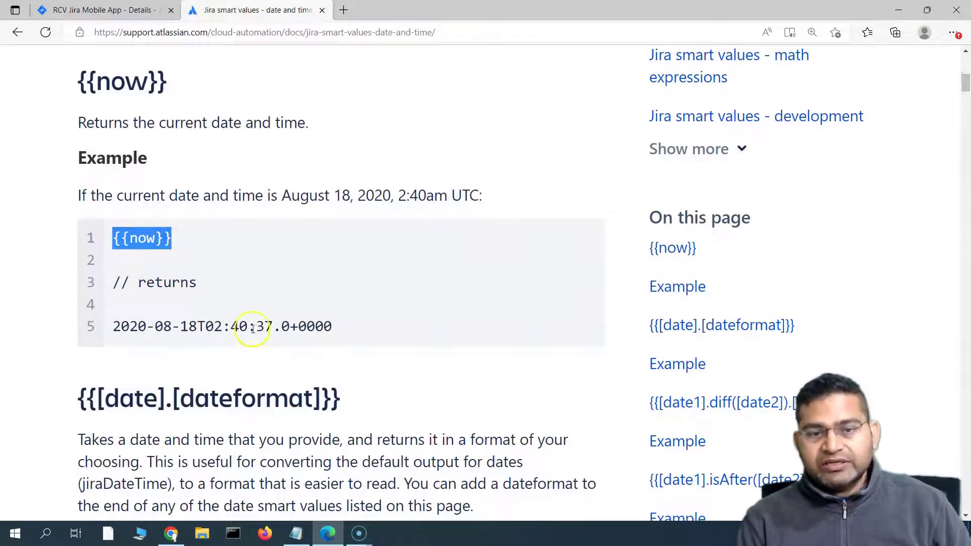
scroll(213, 271, "down", 3)
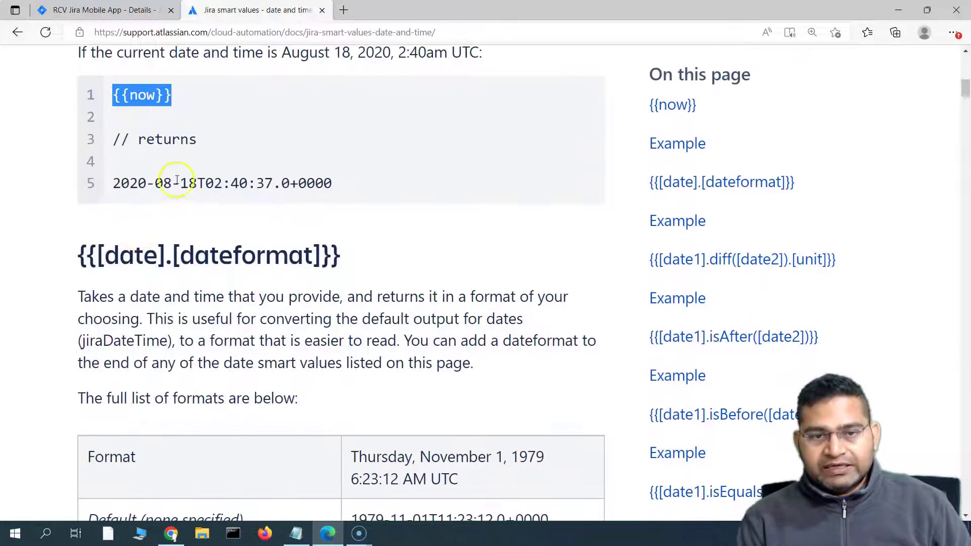
scroll(195, 369, "down", 6)
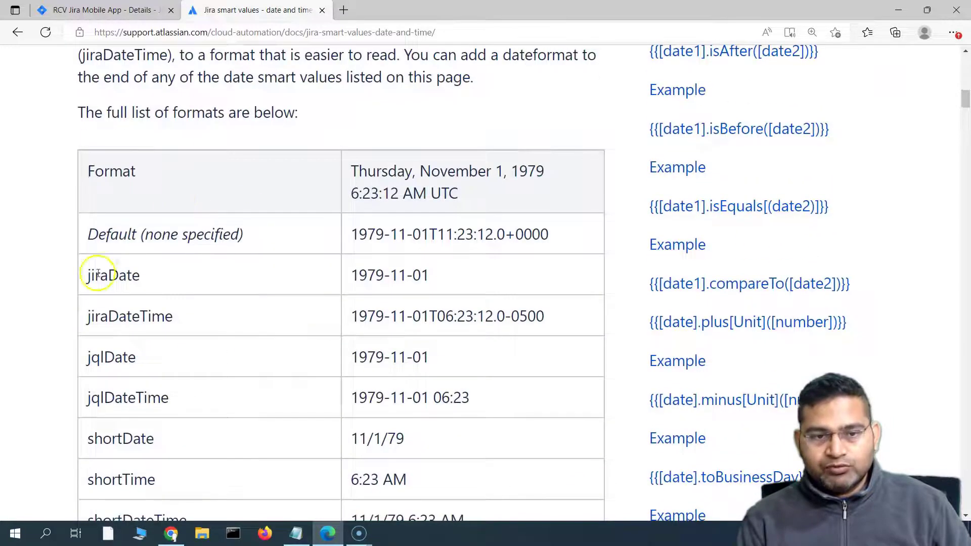
scroll(202, 319, "down", 15)
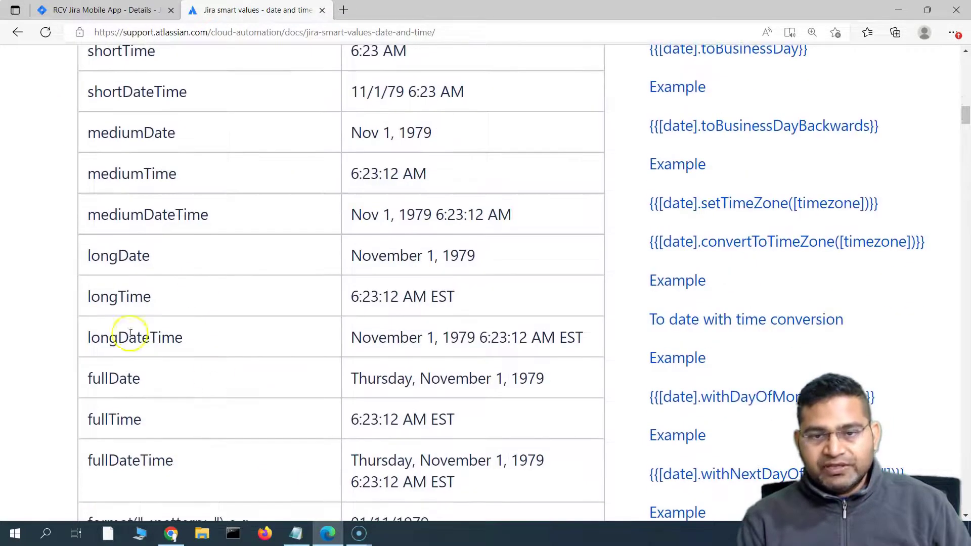
scroll(240, 373, "up", 20)
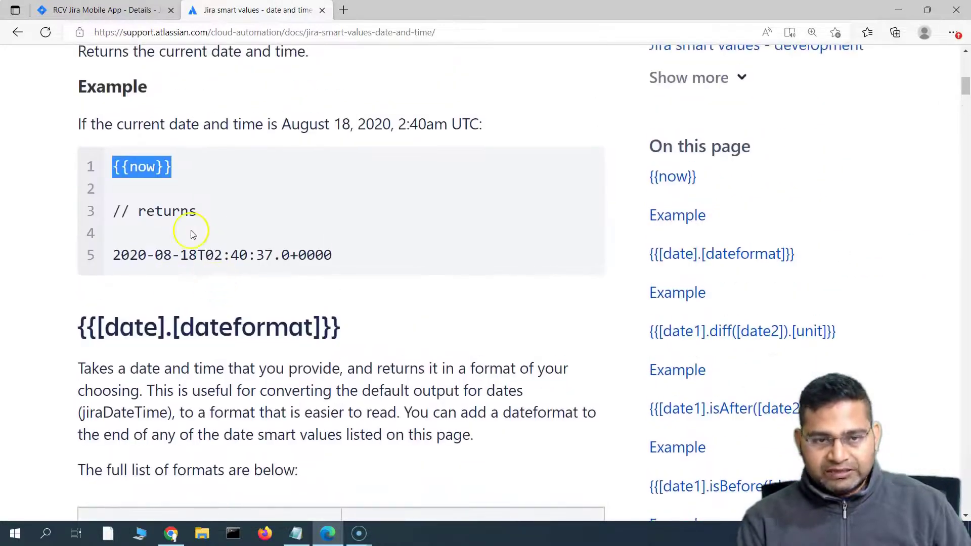
Step: Return to the automation rule and add a fourth comment line reading "Current date and time is: {{now}}"
left_click(107, 15)
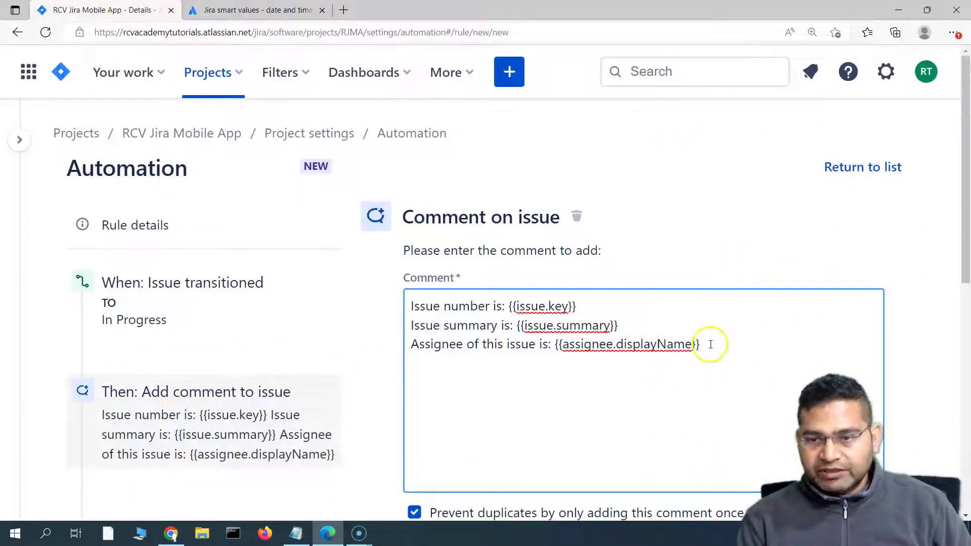
type("Current date and time is : {{now")
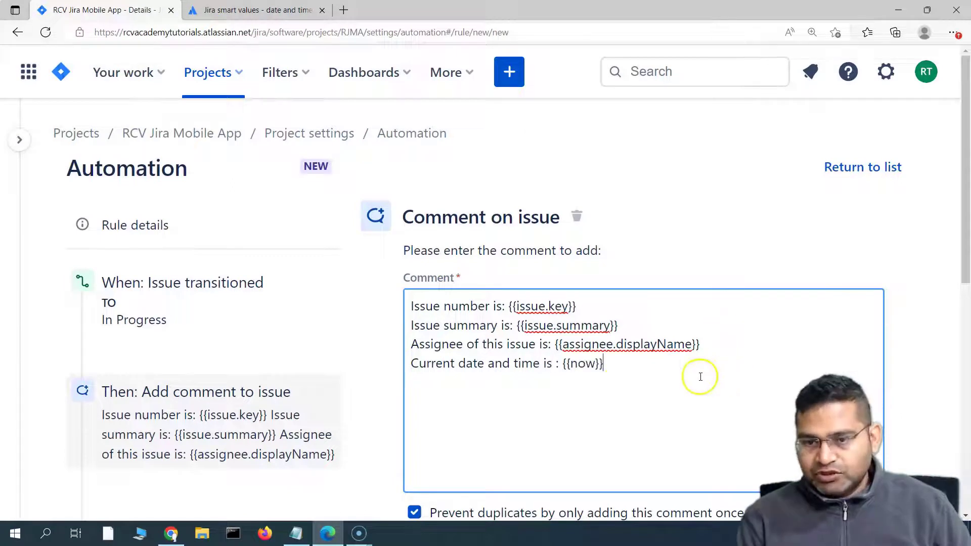
left_click(556, 364)
key("BackSpace")
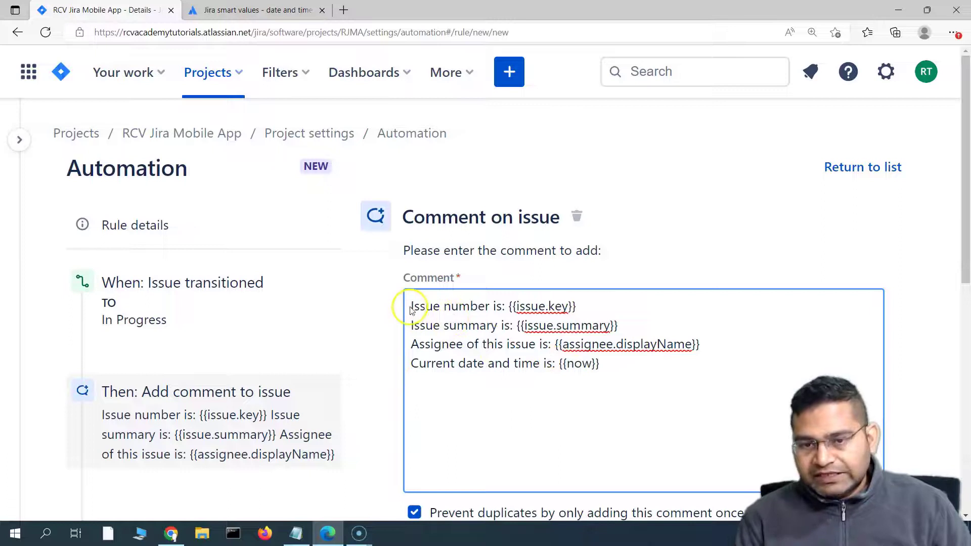
Step: Check the label text and the smart values across the four comment lines
left_click_drag(411, 308, 500, 313)
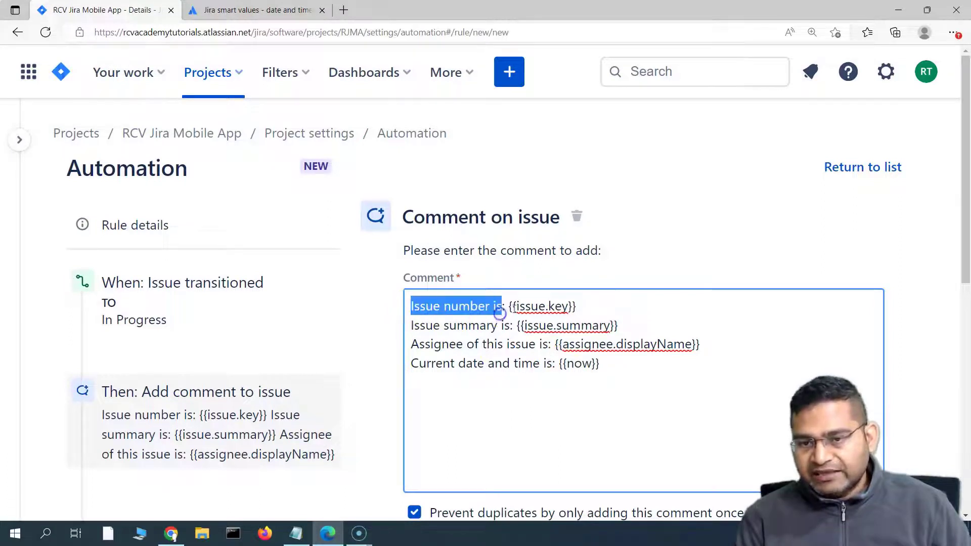
left_click(508, 307)
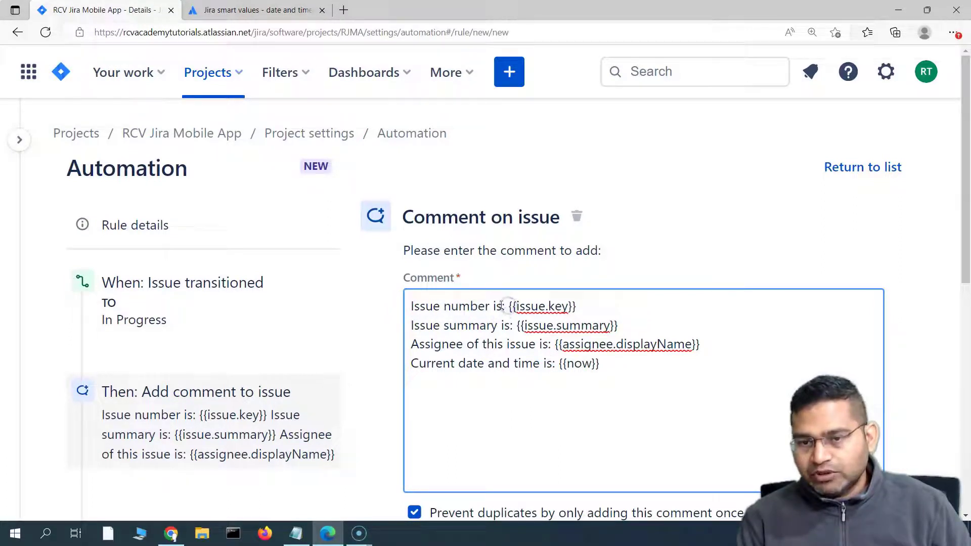
left_click_drag(498, 307, 579, 307)
left_click_drag(517, 323, 624, 324)
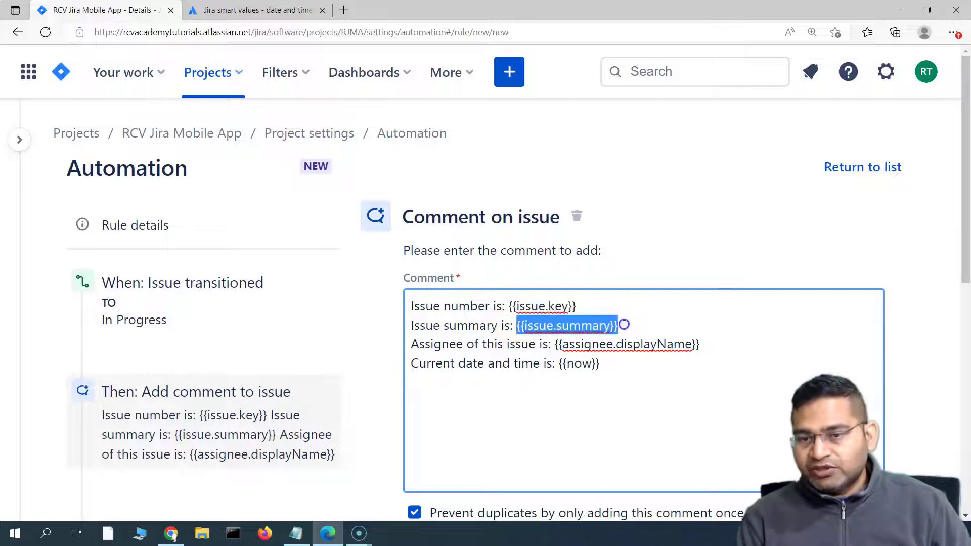
left_click_drag(554, 344, 695, 345)
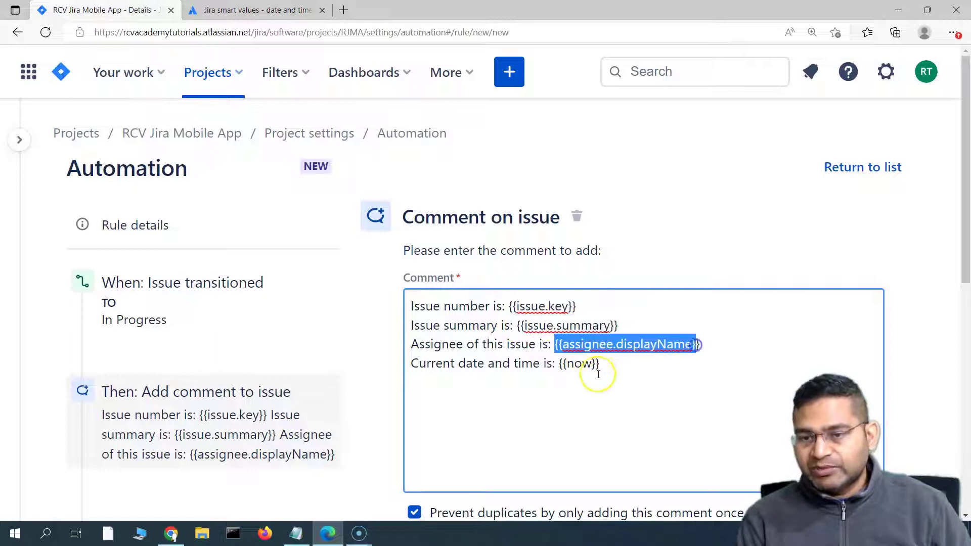
left_click_drag(559, 363, 613, 364)
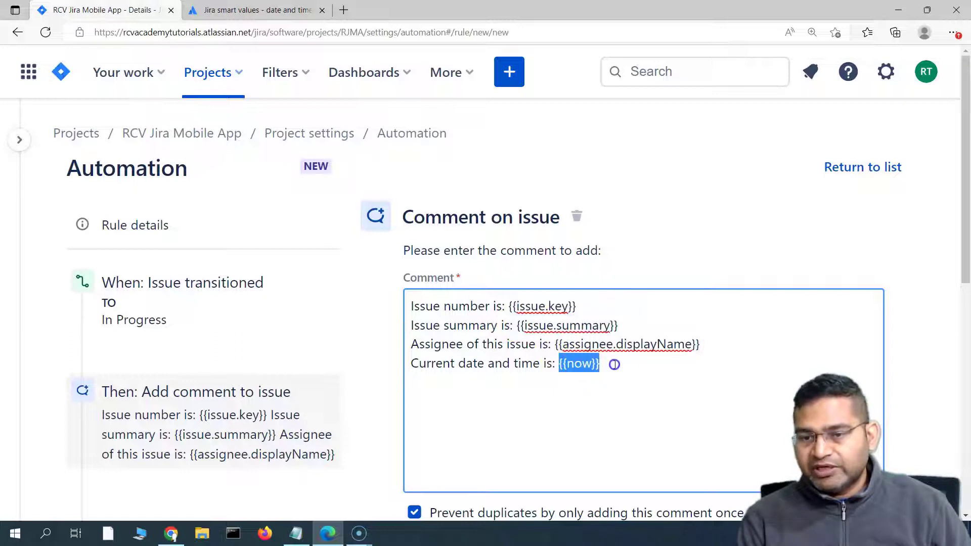
left_click(561, 390)
Step: Save the comment action in the rule and check the resulting rule chain
scroll(517, 353, "down", 3)
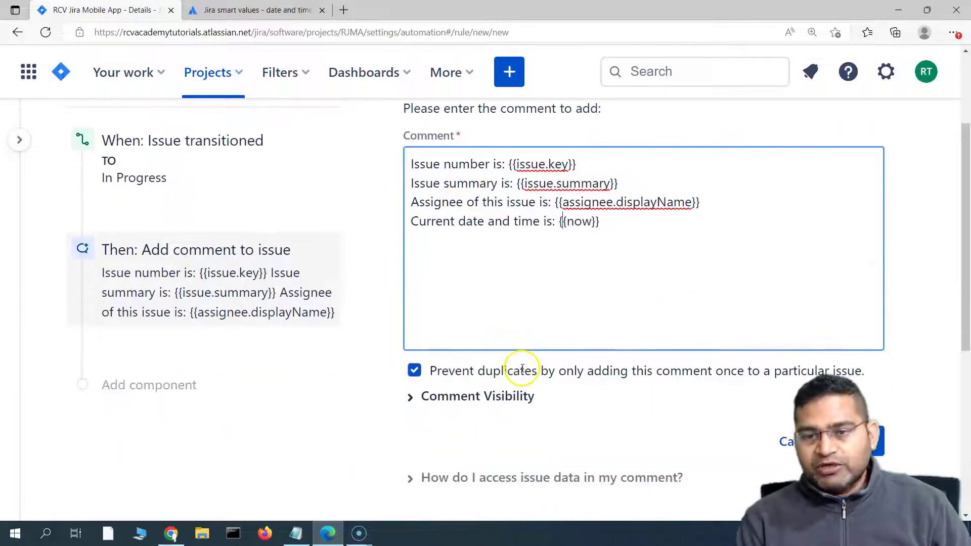
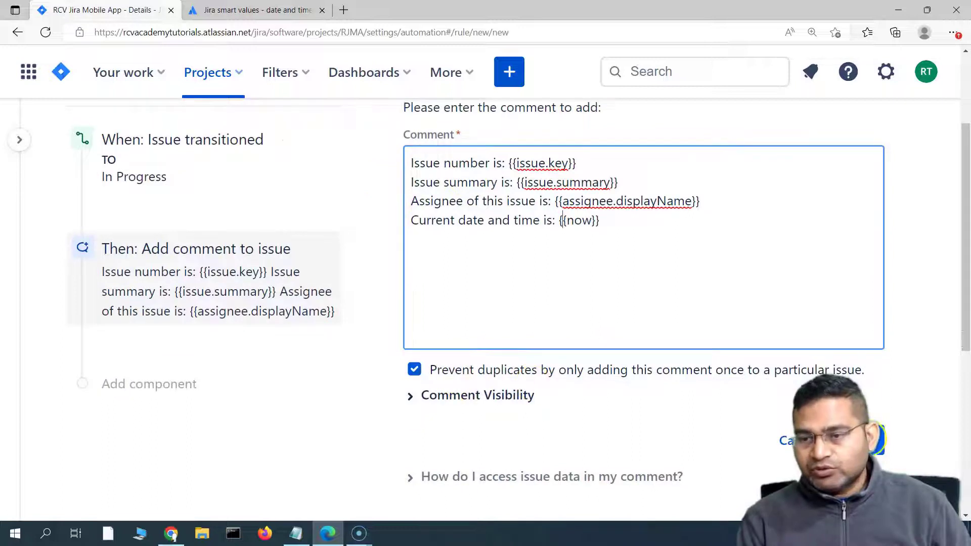
left_click(870, 440)
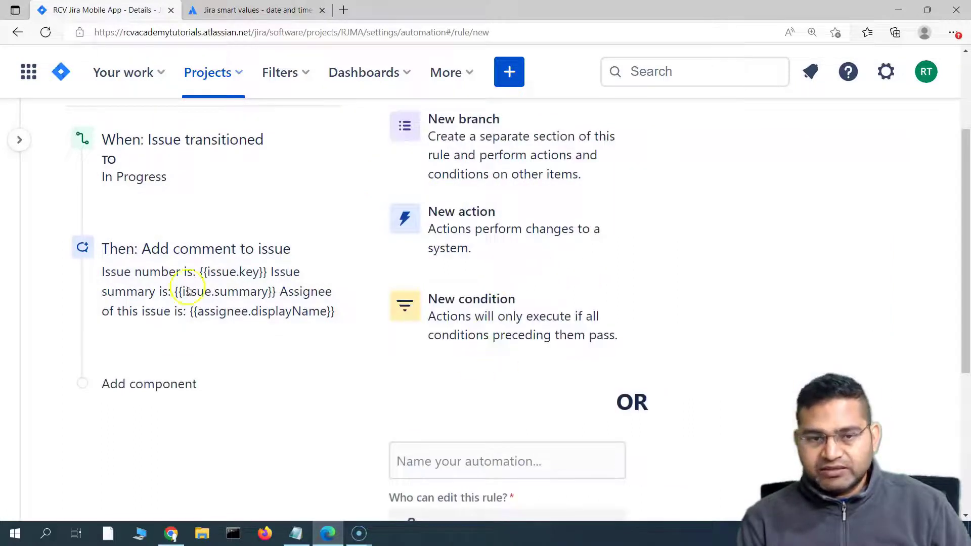
scroll(227, 308, "up", 2)
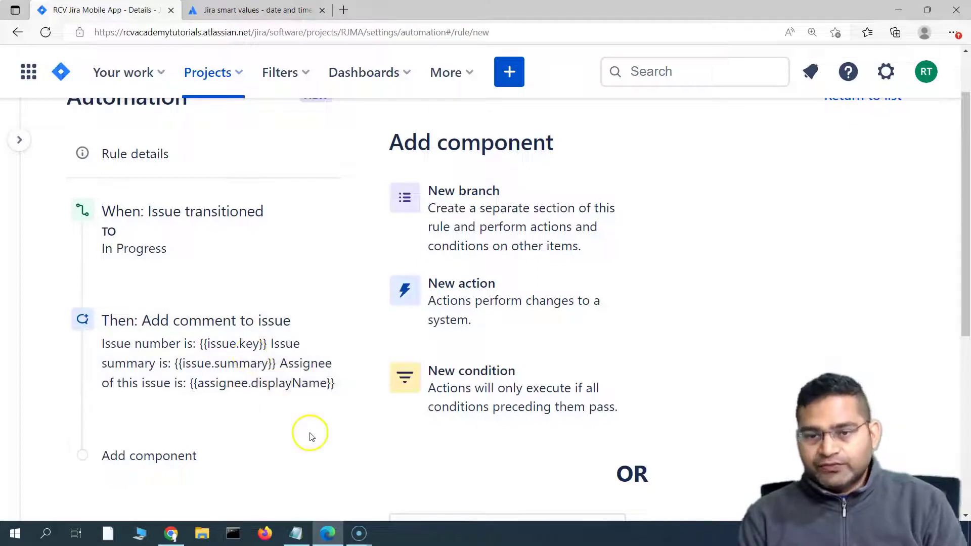
Step: Name the automation rule "smart values demo" and turn it on
scroll(354, 430, "down", 4)
left_click(449, 325)
type("smart values demo")
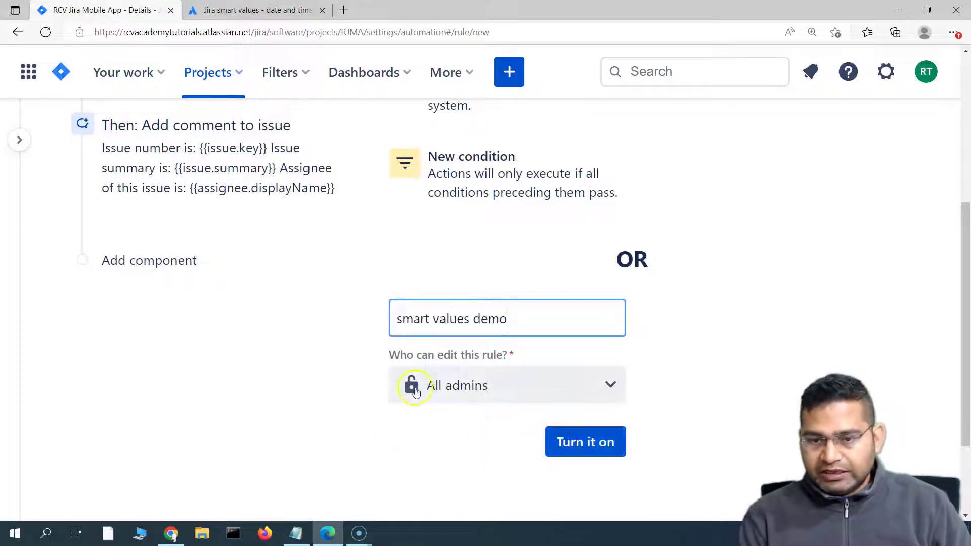
left_click(582, 444)
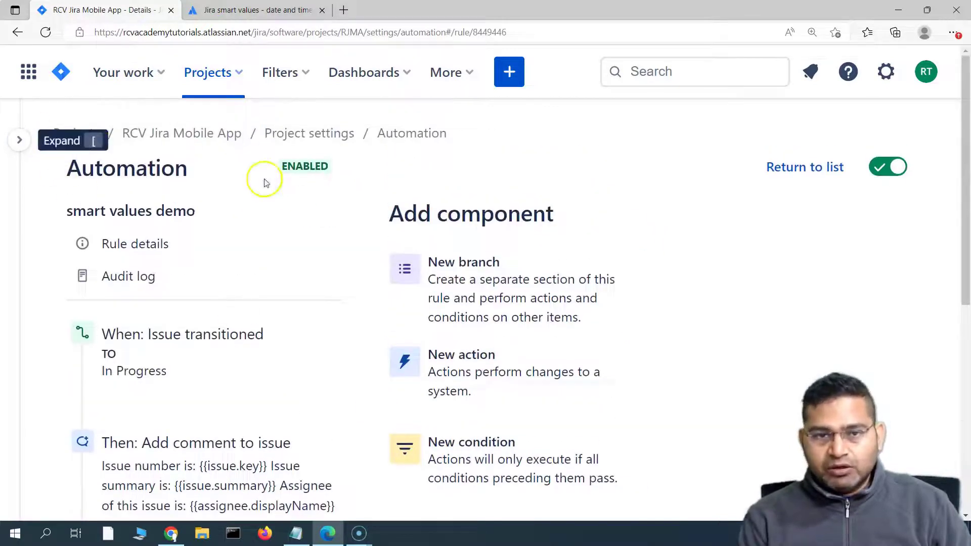
Step: Open the RJMA Sprint 1 board and move test task RJMA-10 and test story RJMA-8 from Done back to To Do
mouse_move(26, 140)
left_click(88, 207)
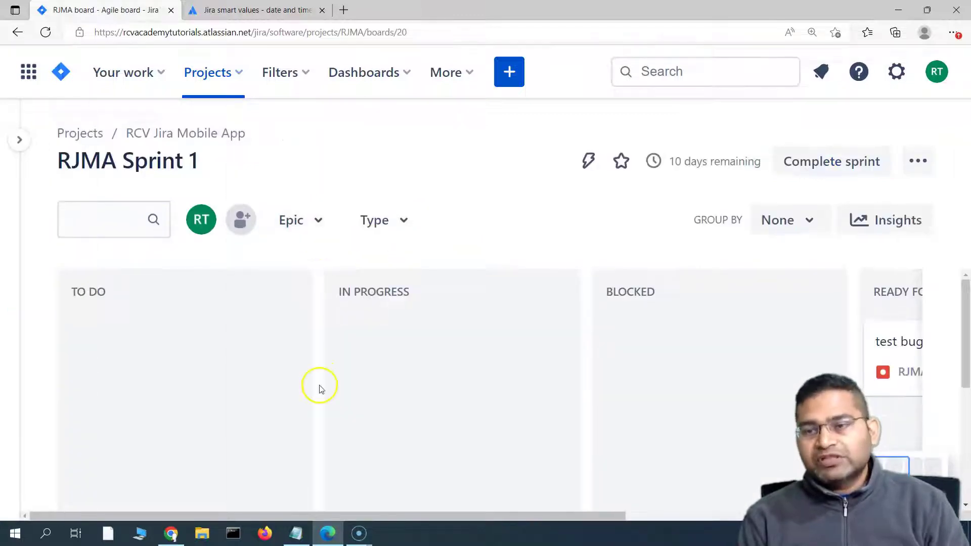
scroll(354, 395, "down", 3)
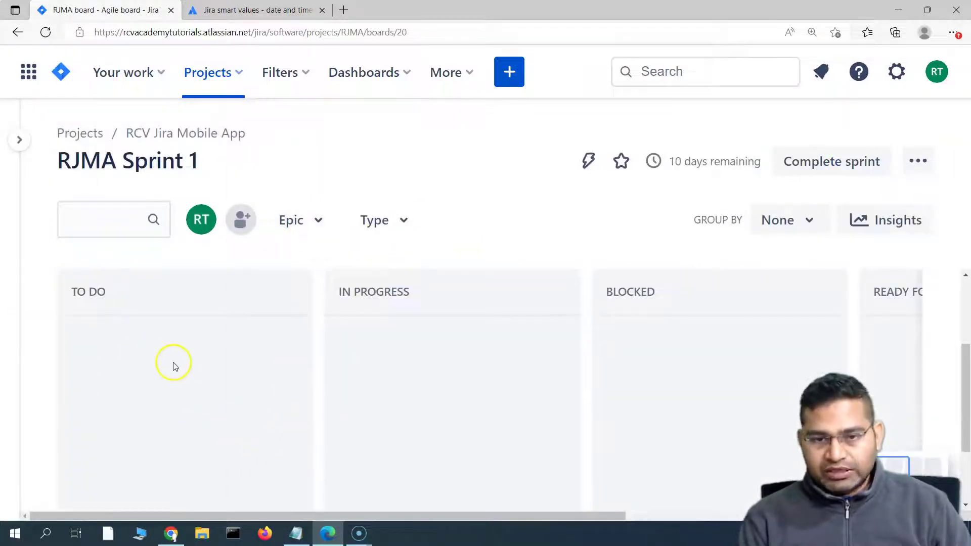
scroll(304, 419, "down", 2)
left_click_drag(440, 515, 722, 516)
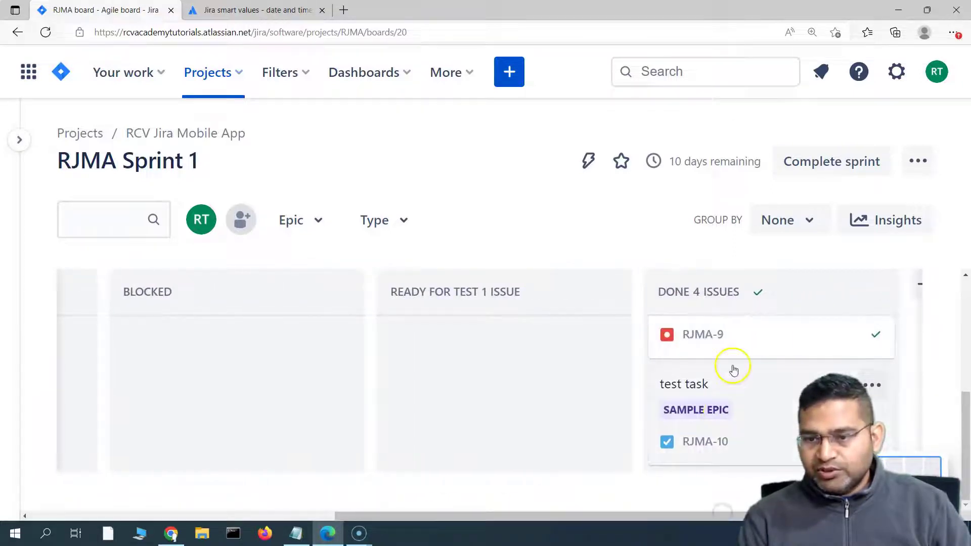
left_click_drag(708, 386, 147, 373)
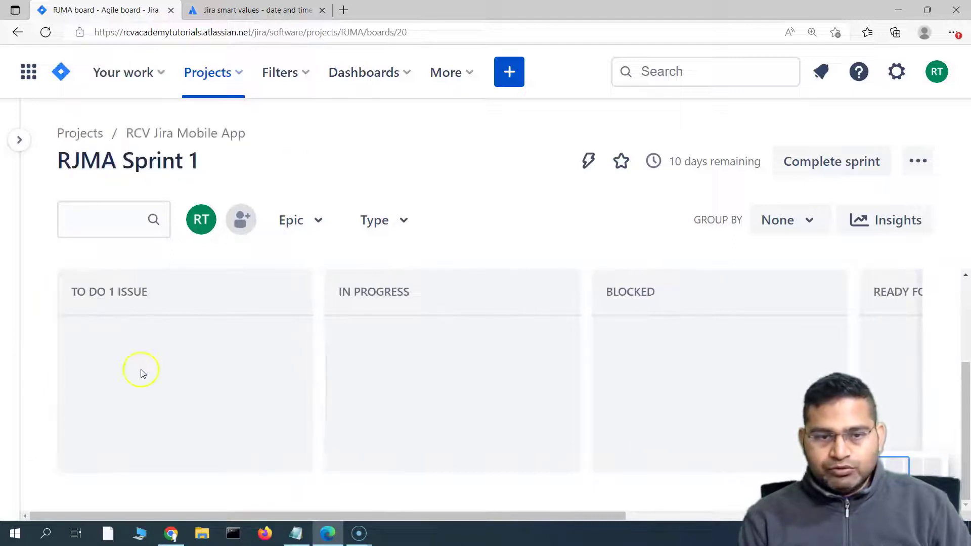
left_click_drag(431, 443, 248, 435)
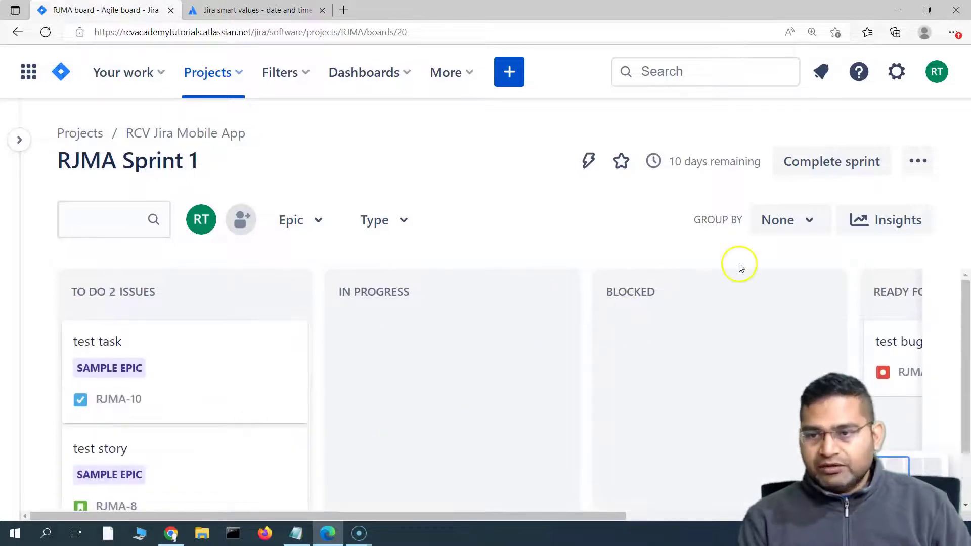
Step: Move test task RJMA-10 from To Do to In Progress and open the issue's details
scroll(858, 355, "down", 1)
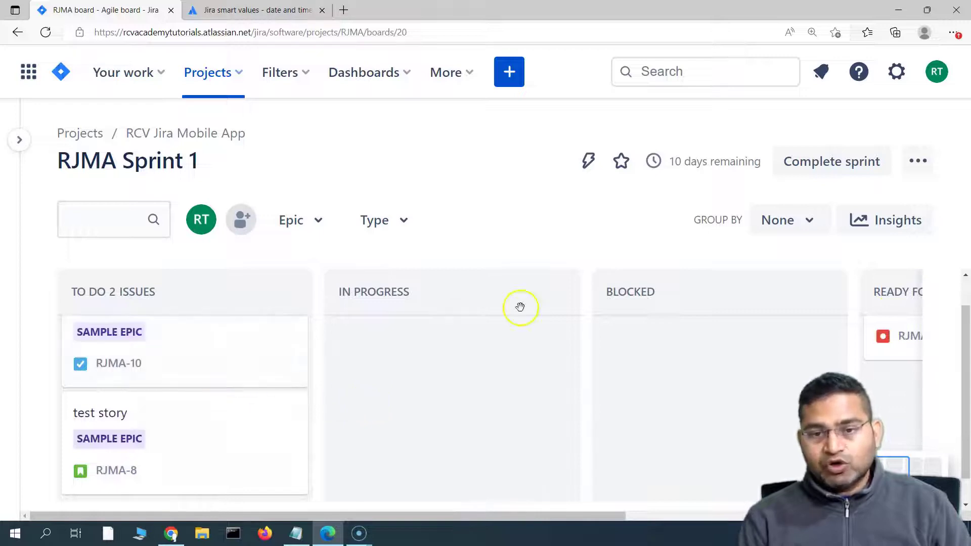
left_click_drag(182, 365, 449, 394)
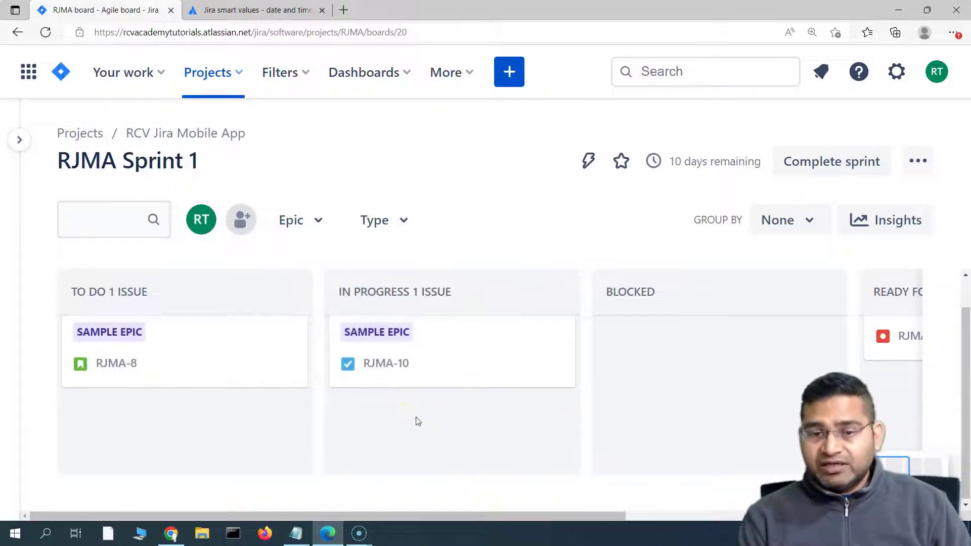
left_click(443, 347)
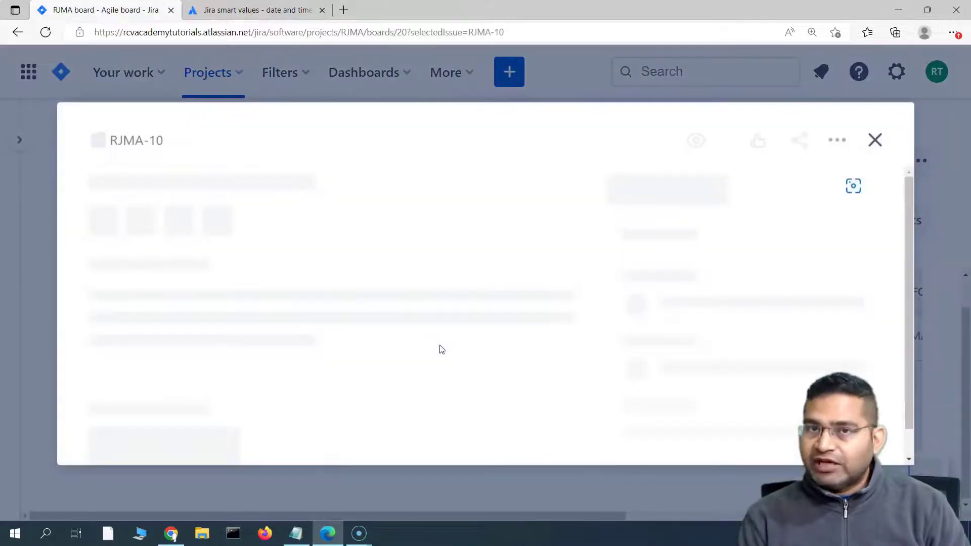
left_click(424, 318)
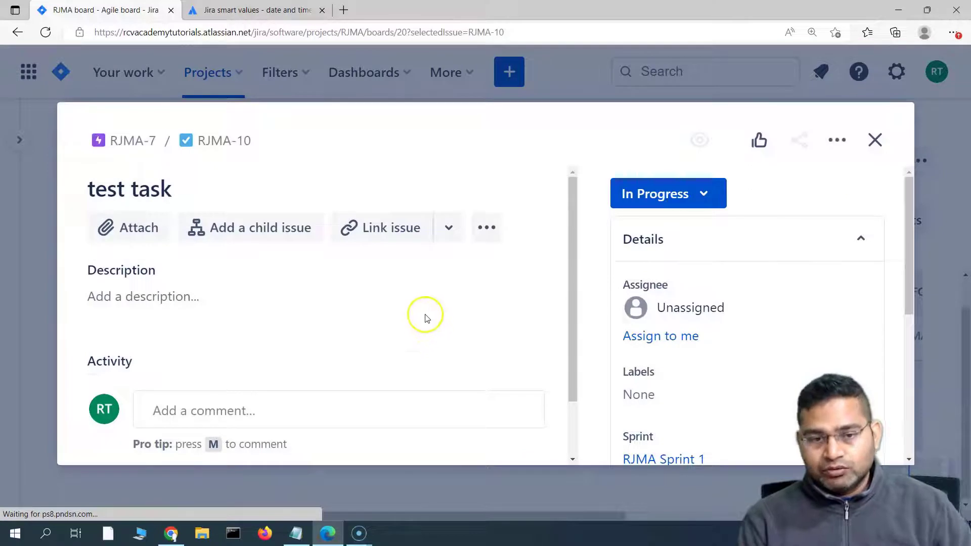
Step: Examine the automation comment on RJMA-10, checking its issue number link and comparing its summary line with the issue title
scroll(342, 353, "down", 3)
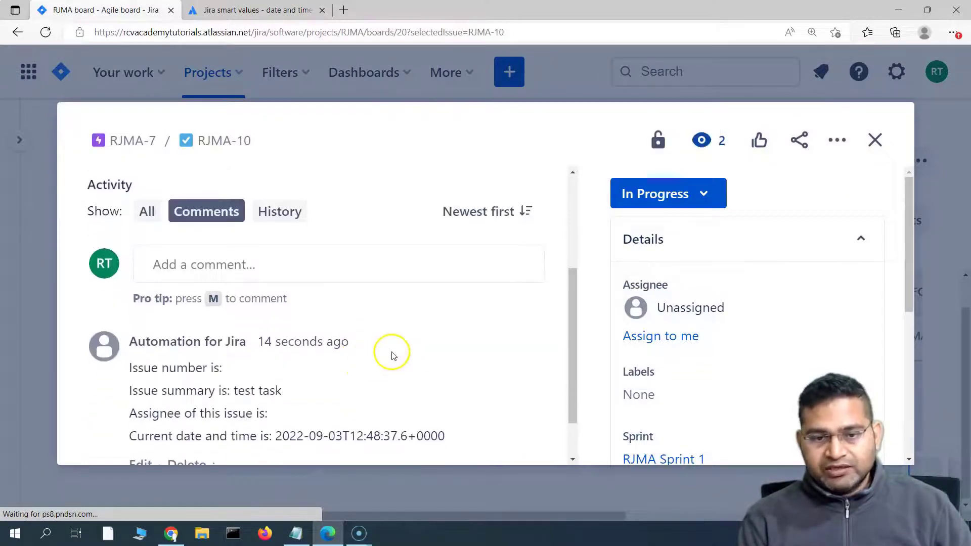
scroll(354, 349, "down", 2)
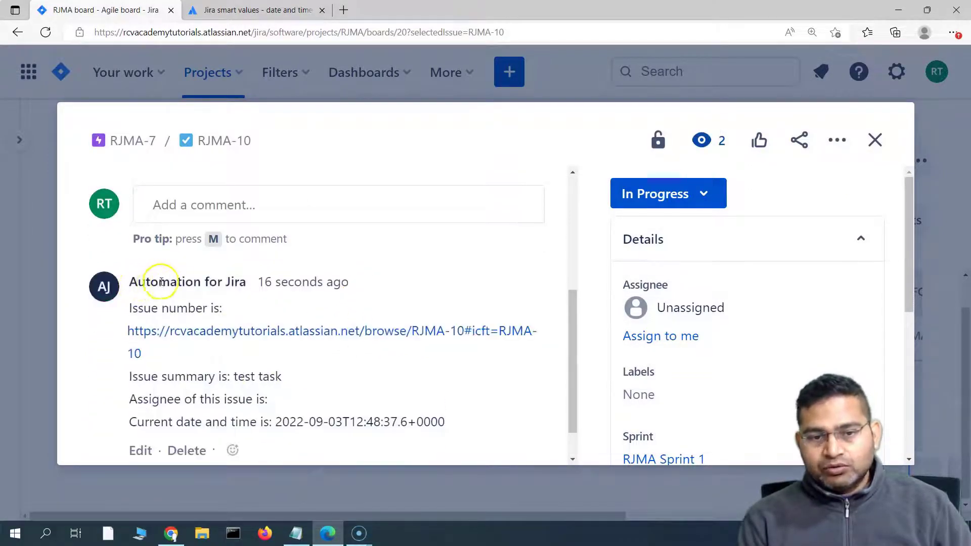
mouse_move(220, 283)
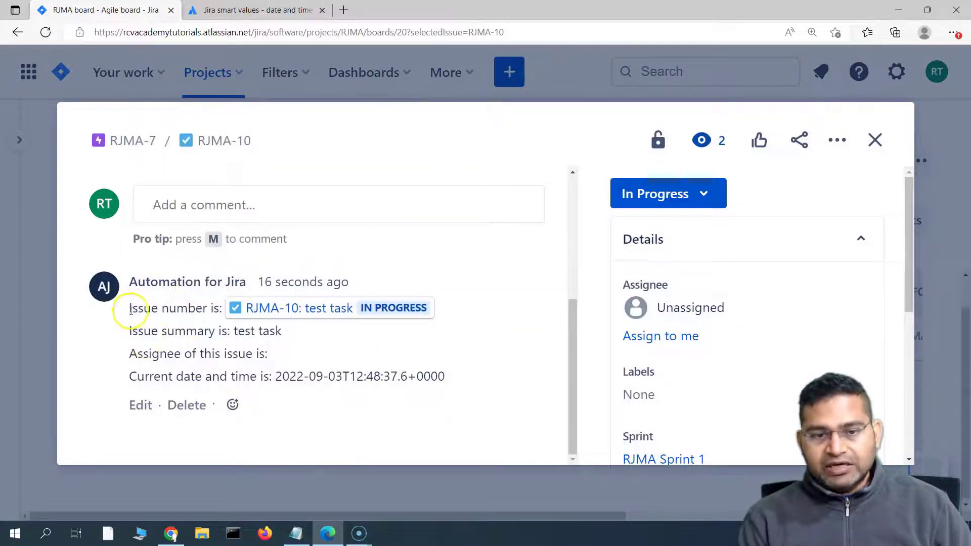
mouse_move(316, 313)
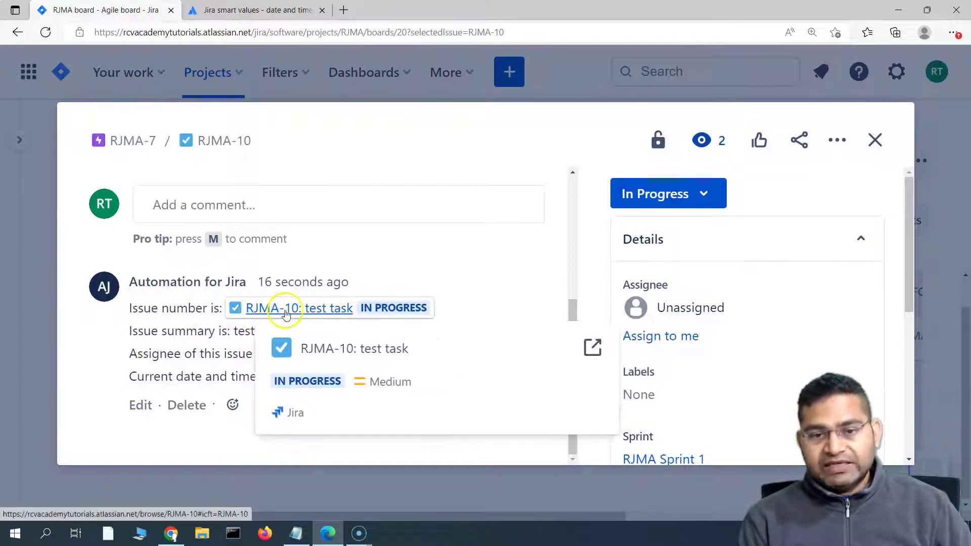
left_click_drag(133, 331, 261, 332)
left_click(240, 333)
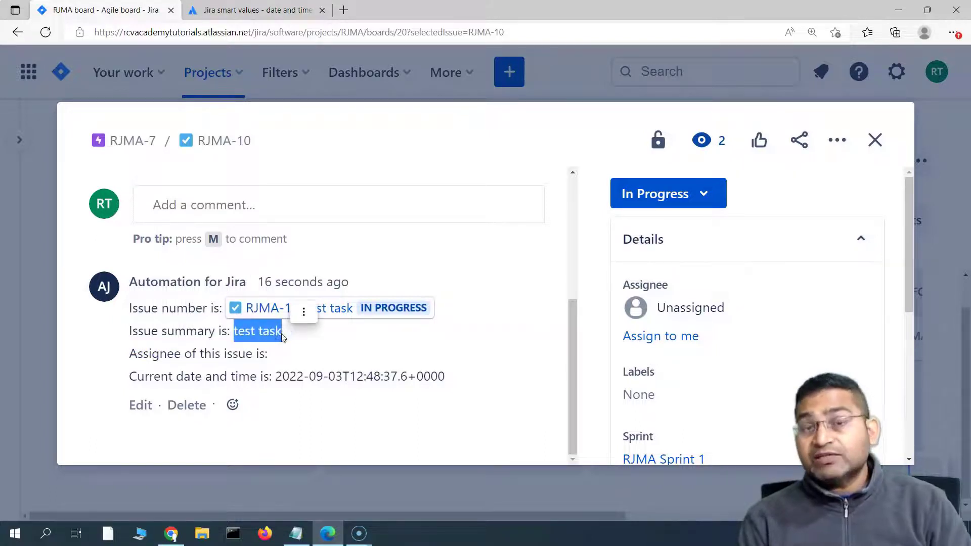
left_click(234, 331)
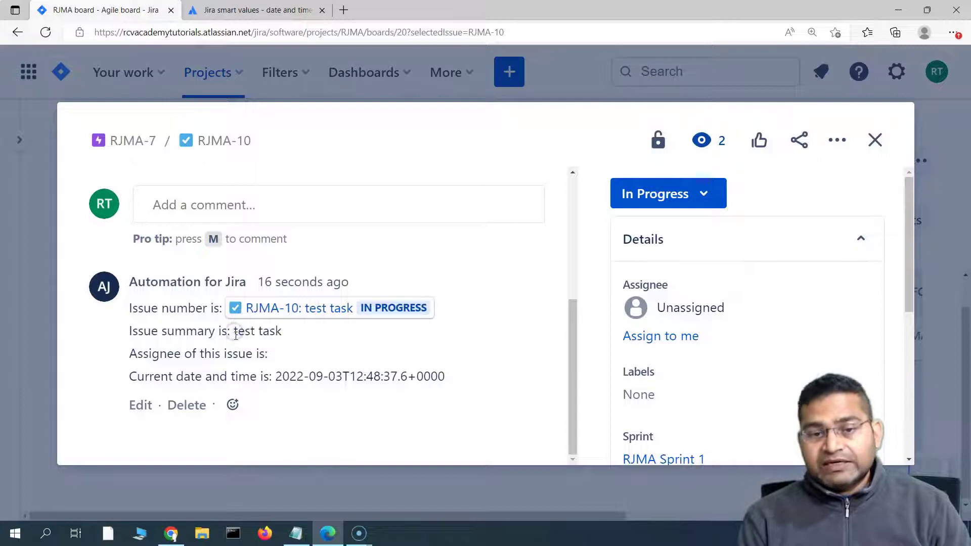
left_click_drag(234, 331, 283, 332)
scroll(182, 351, "up", 5)
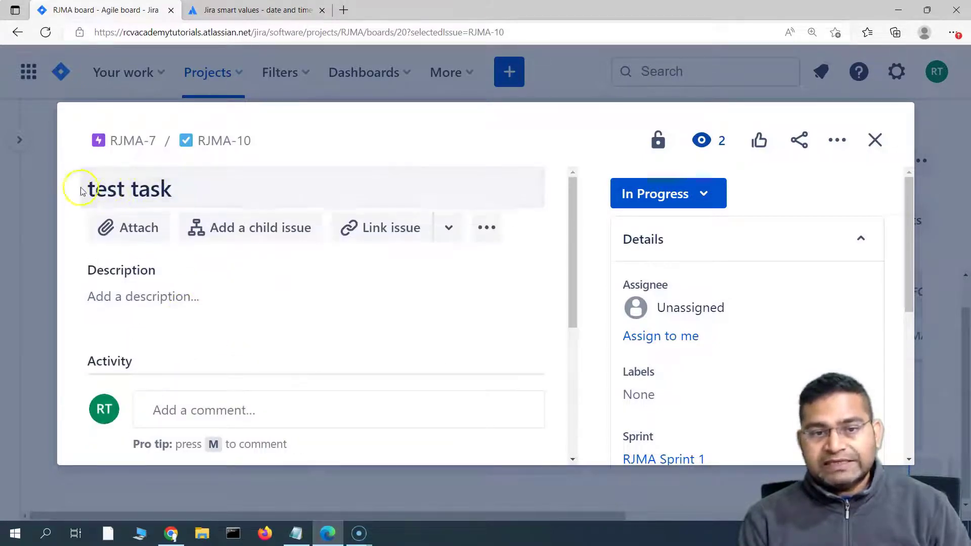
scroll(202, 344, "down", 4)
Step: Compare the comment's assignee line with RJMA-10's Assignee field, check the date and time line, and close the issue
triple_click(173, 358)
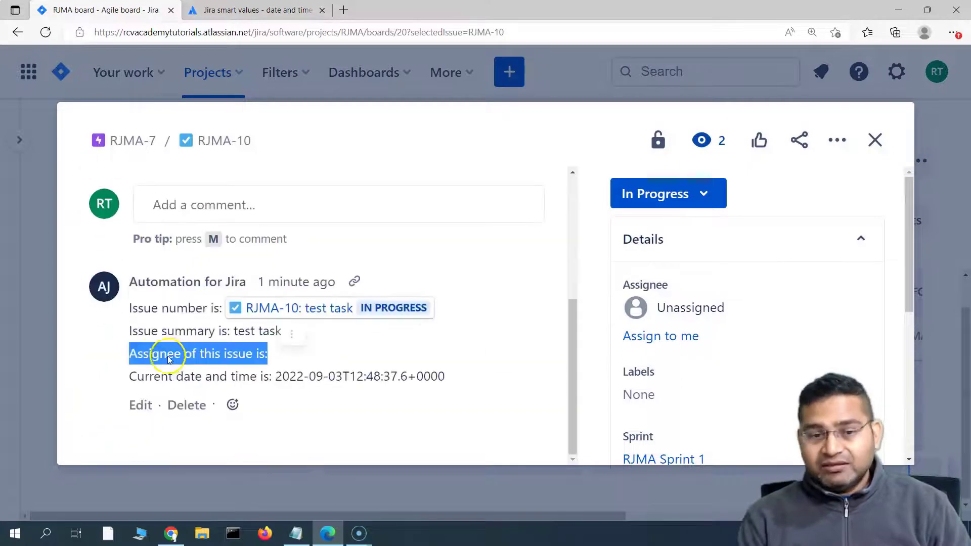
left_click(268, 354)
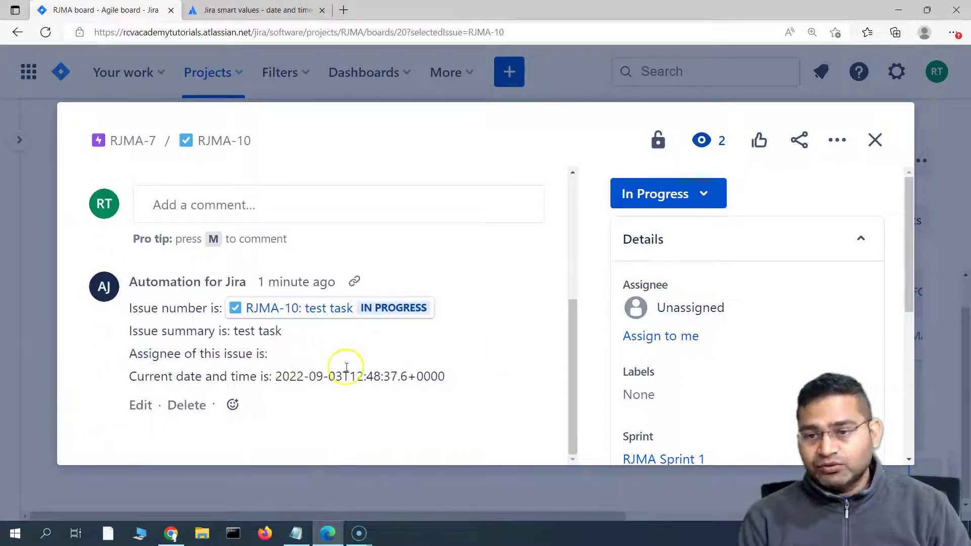
scroll(389, 369, "up", 2)
scroll(705, 318, "down", 1)
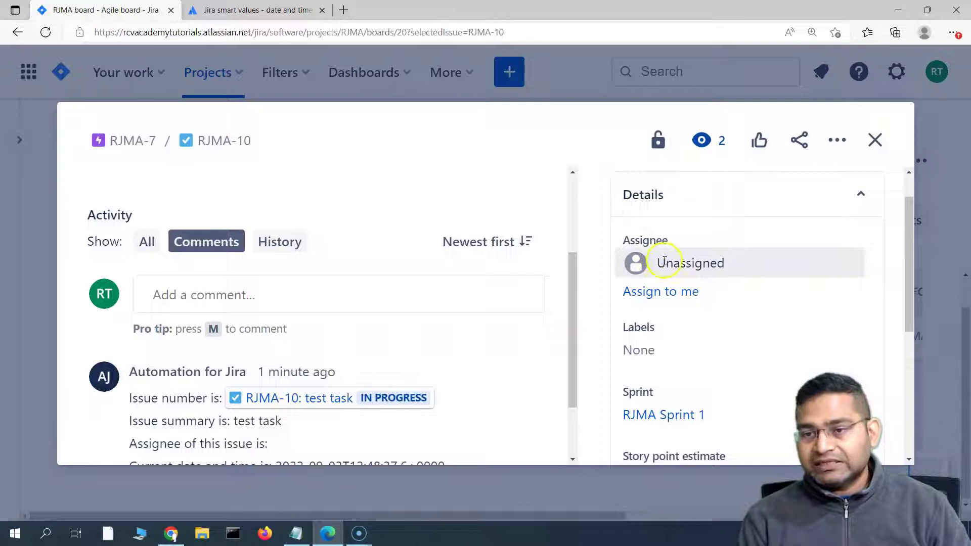
scroll(292, 341, "down", 2)
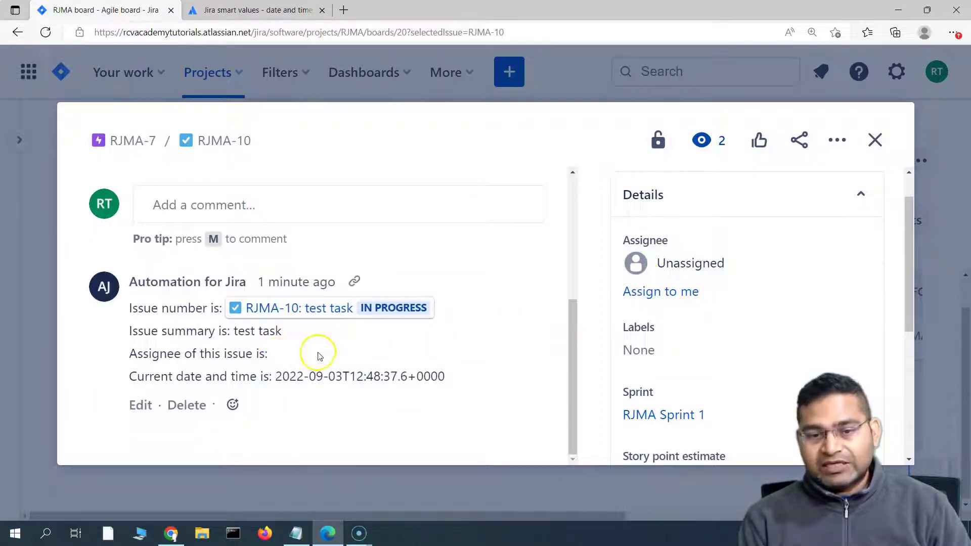
left_click_drag(274, 376, 423, 378)
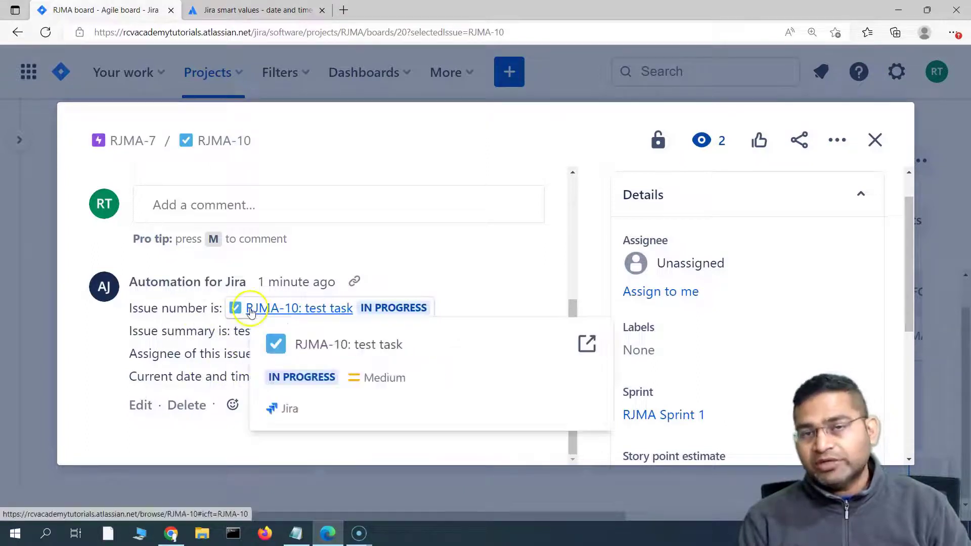
left_click(169, 343)
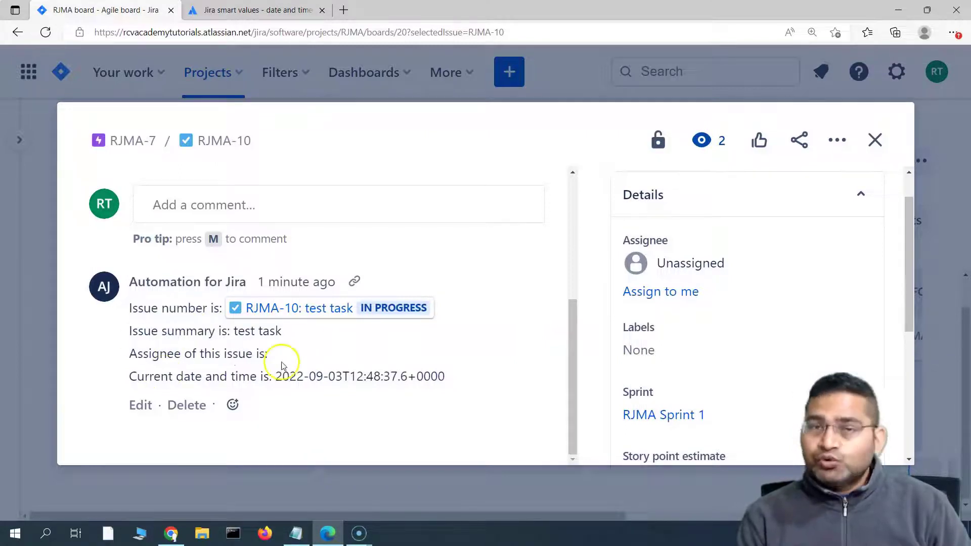
left_click(878, 146)
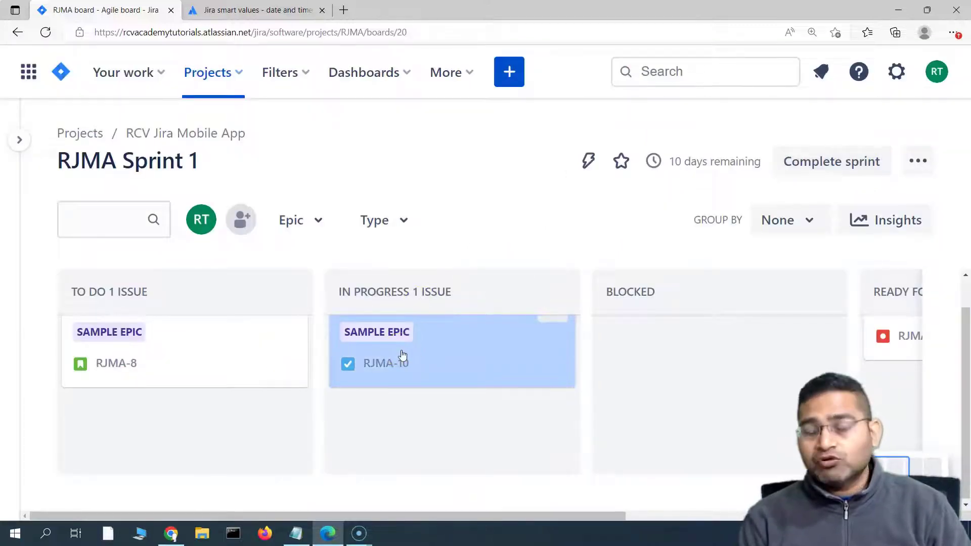
Step: Assign test story RJMA-8 to yourself and move it from To Do to In Progress on the board
left_click(202, 351)
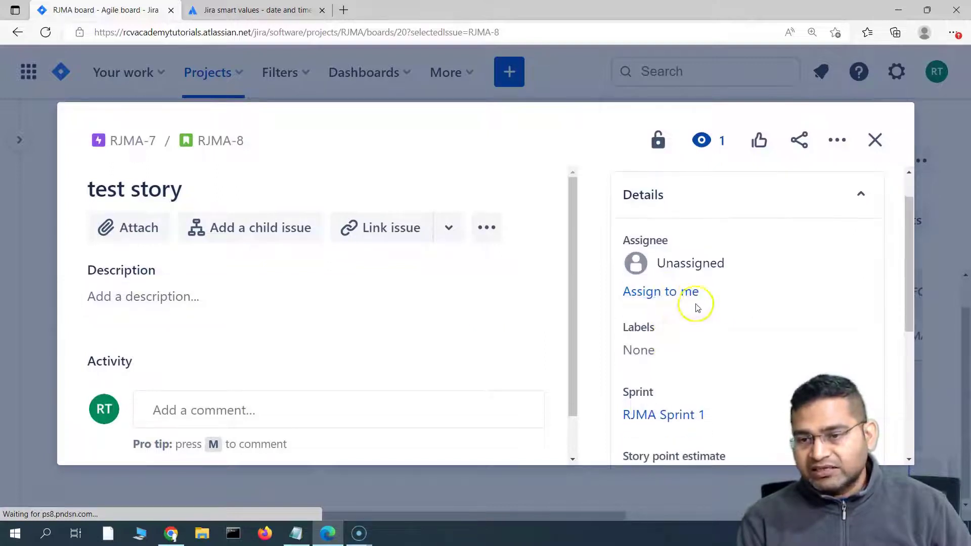
left_click(679, 290)
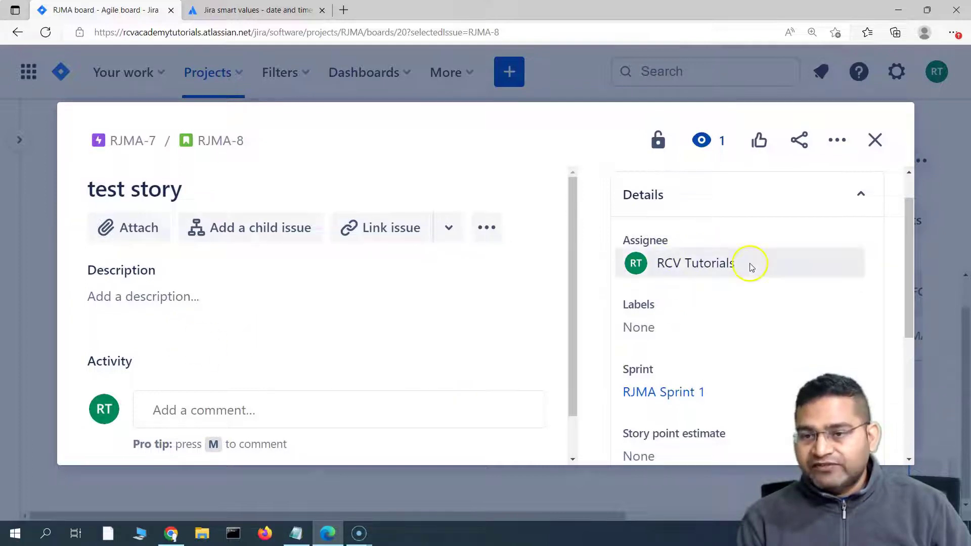
left_click(874, 140)
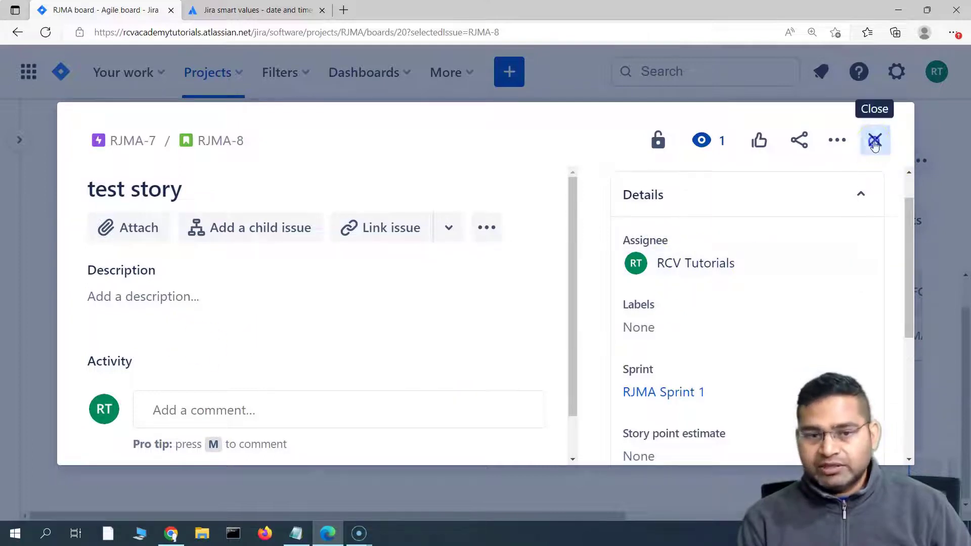
left_click_drag(179, 356, 465, 436)
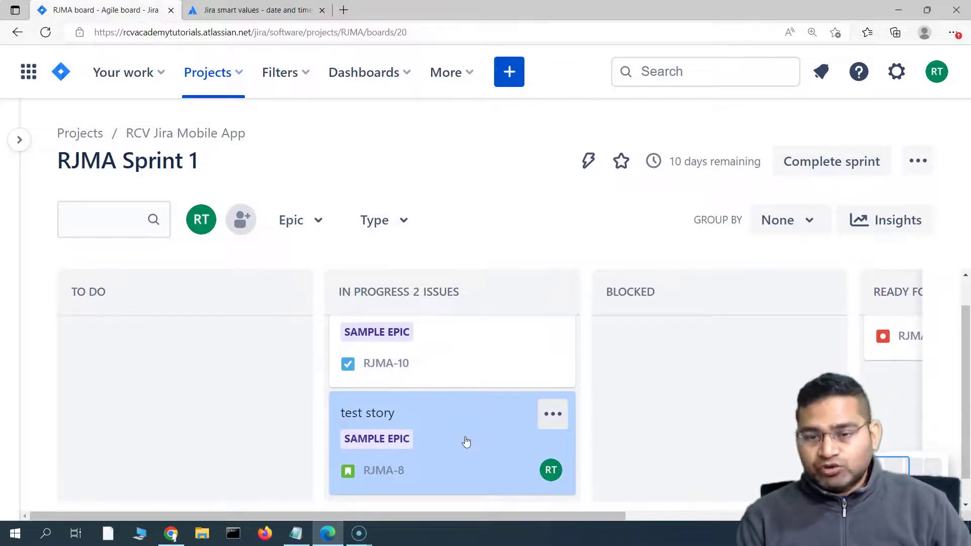
Step: Open RJMA-8 and check the automation comment's issue number, summary, assignee and date and time lines against the issue
left_click(457, 441)
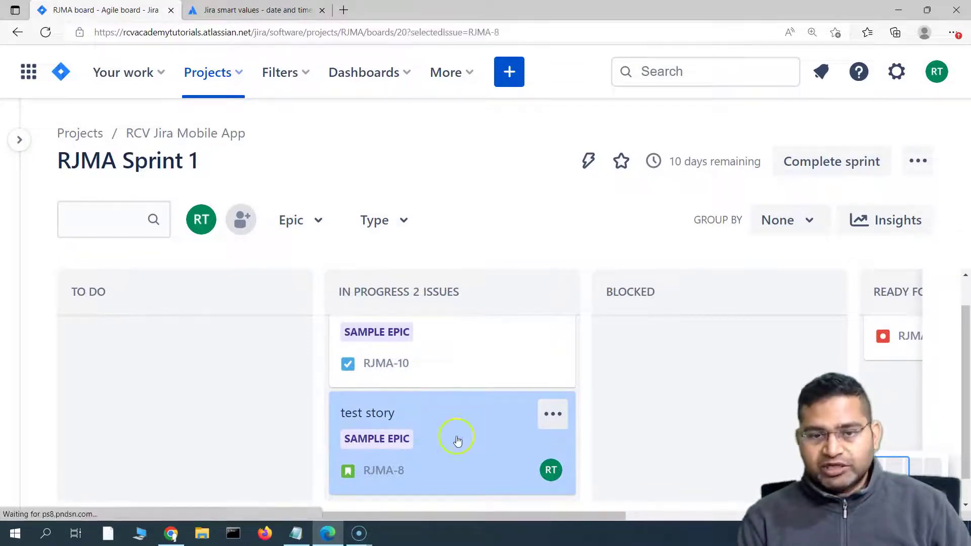
scroll(438, 305, "down", 4)
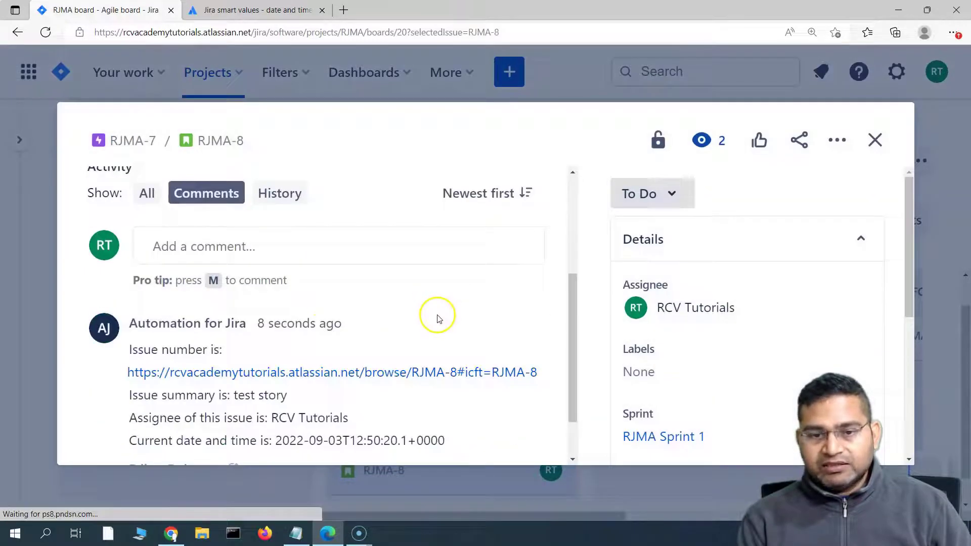
scroll(439, 318, "down", 1)
scroll(364, 395, "up", 1)
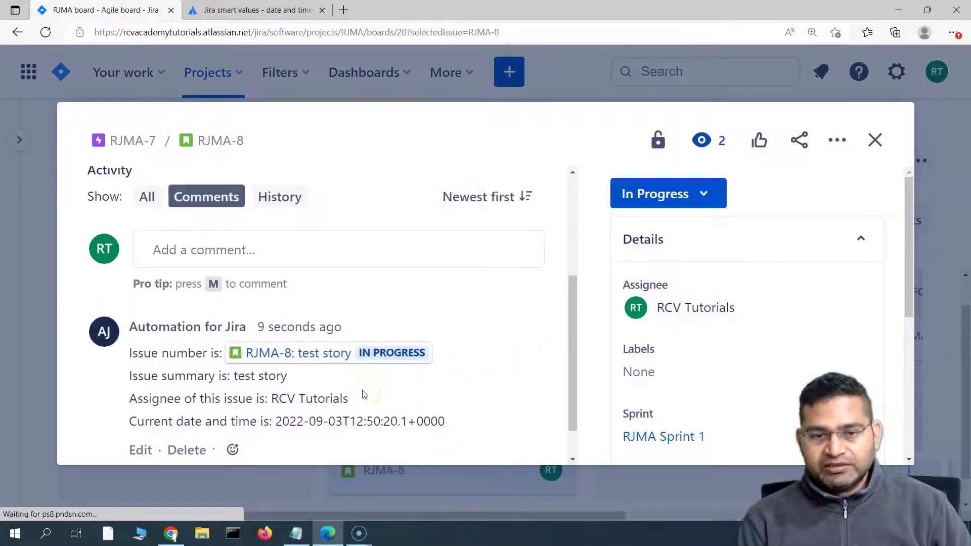
mouse_move(284, 352)
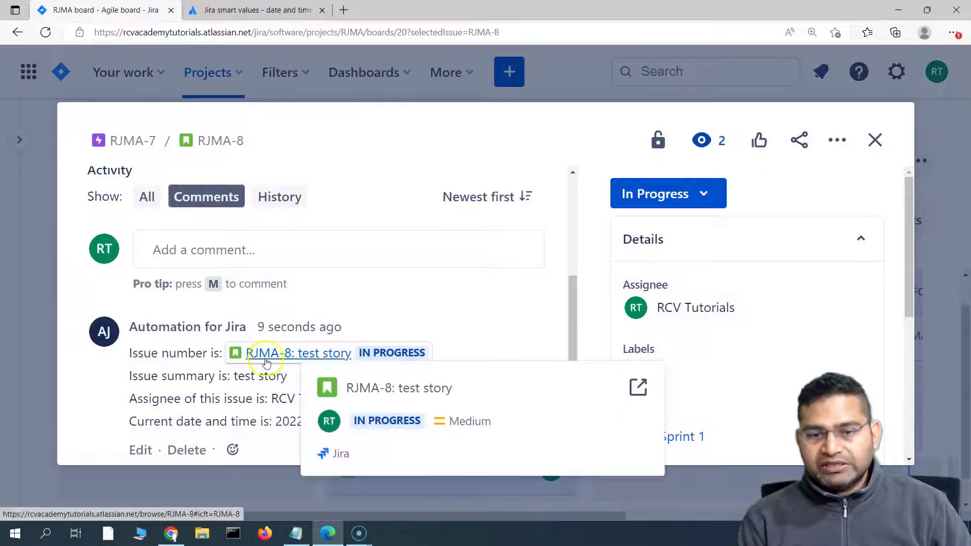
scroll(203, 404, "down", 1)
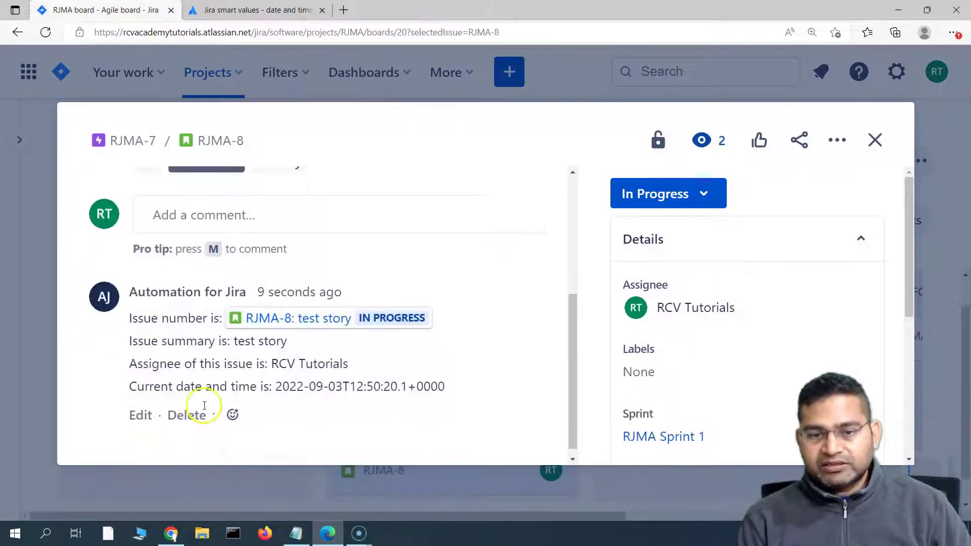
scroll(197, 313, "up", 4)
scroll(350, 338, "down", 4)
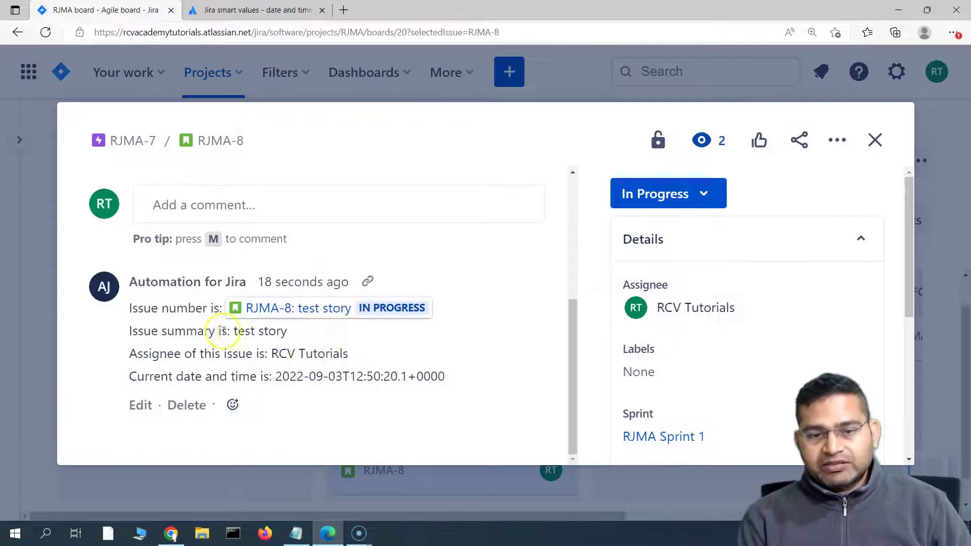
Step: Compare RJMA-8's title with the comment's summary line, and review the comment's assignee and current date and time values
scroll(223, 330, "up", 5)
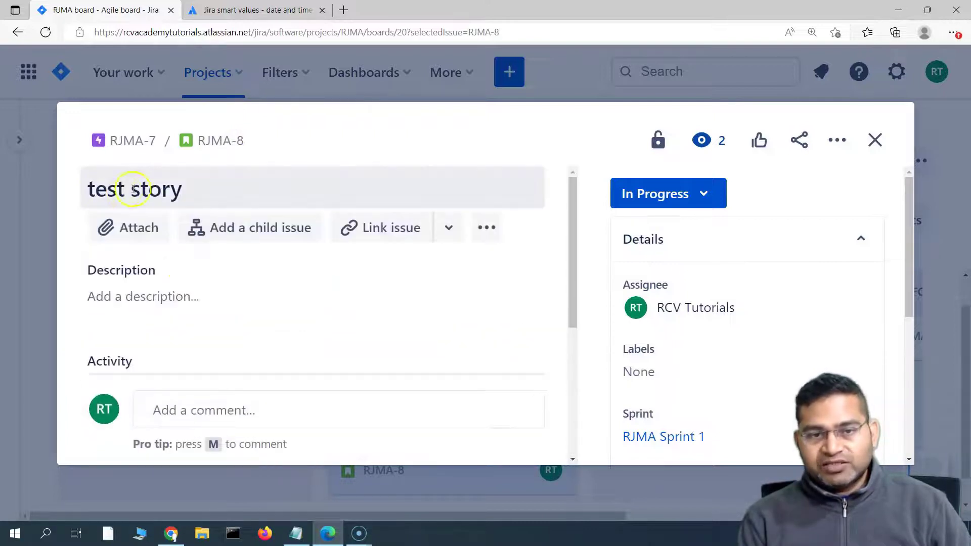
scroll(206, 273, "down", 5)
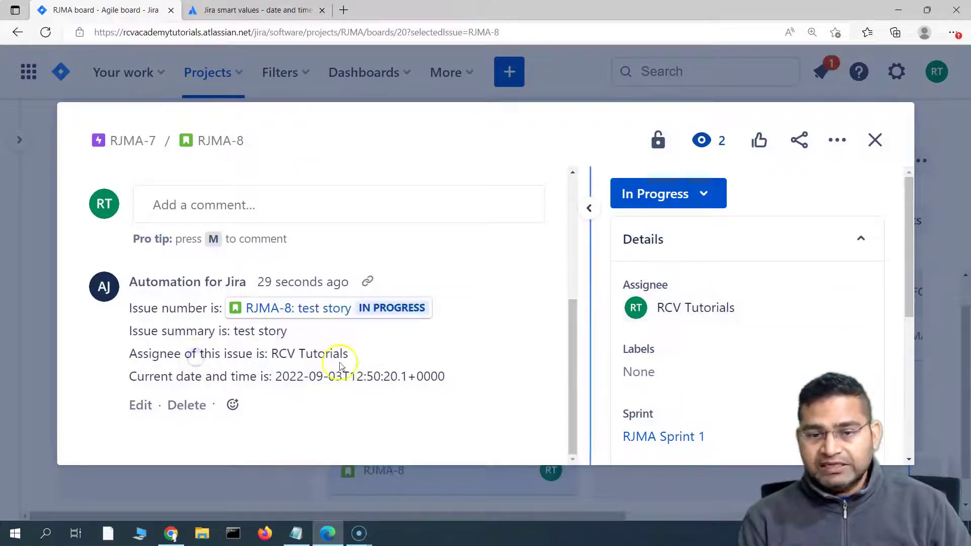
left_click_drag(272, 353, 342, 353)
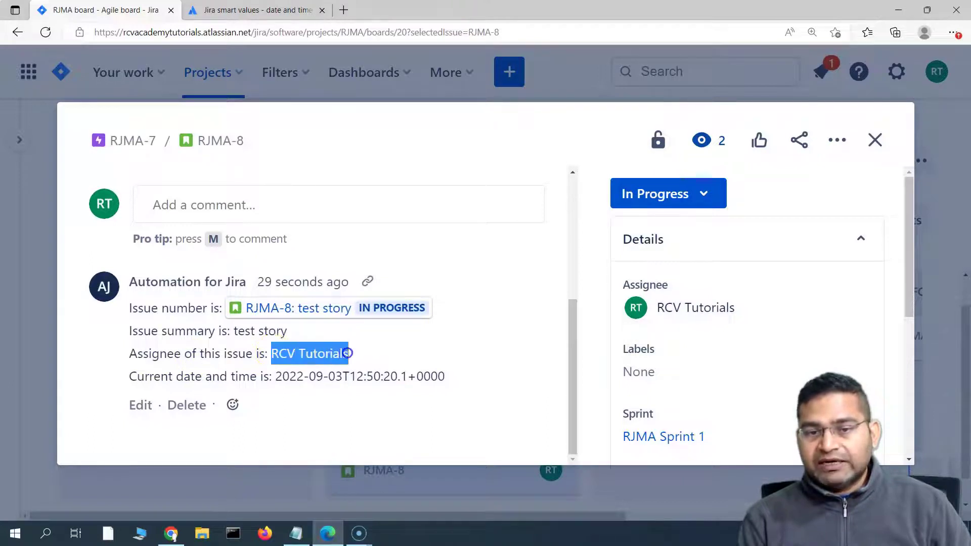
left_click_drag(161, 376, 273, 375)
left_click_drag(445, 377, 262, 377)
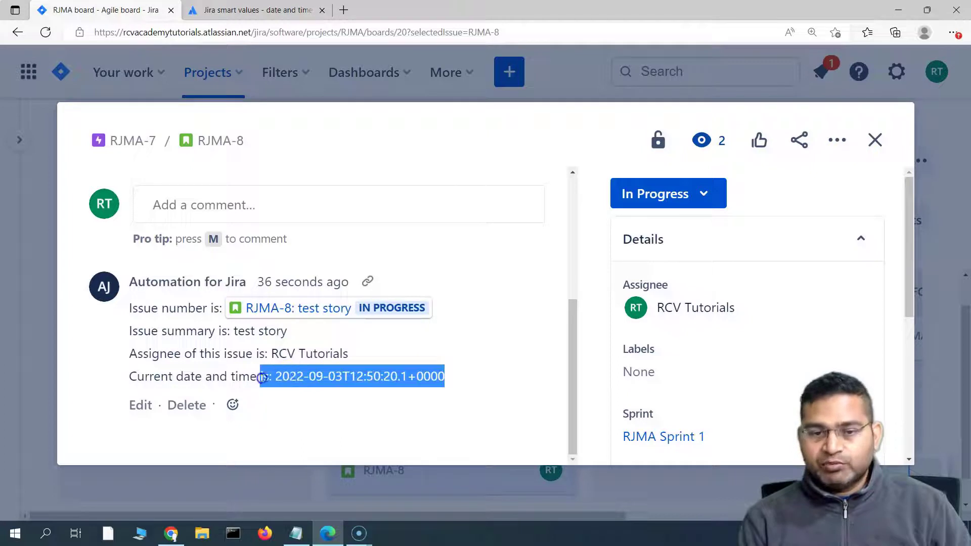
left_click(212, 375)
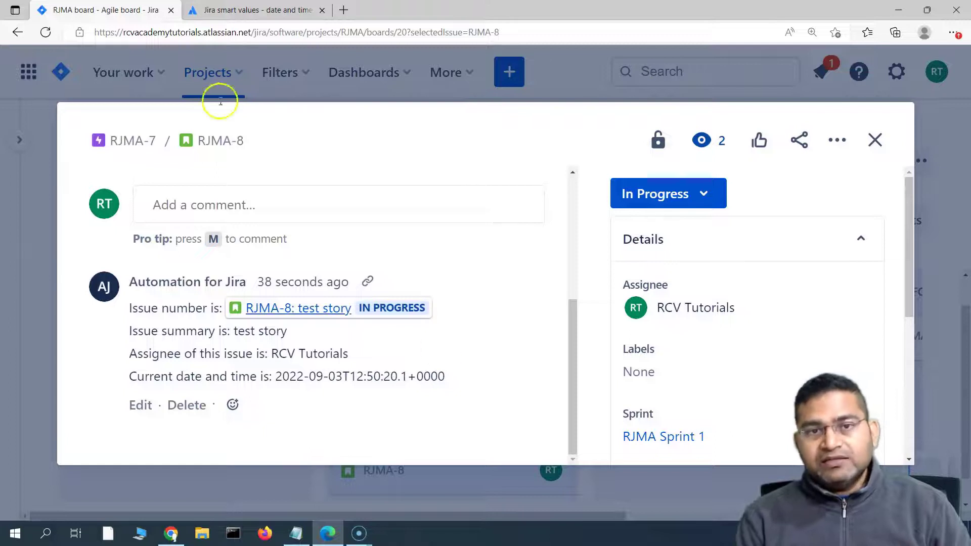
Step: Switch to the Jira date and time smart values documentation and review the {{now}} example and the list of related smart value pages
left_click(243, 15)
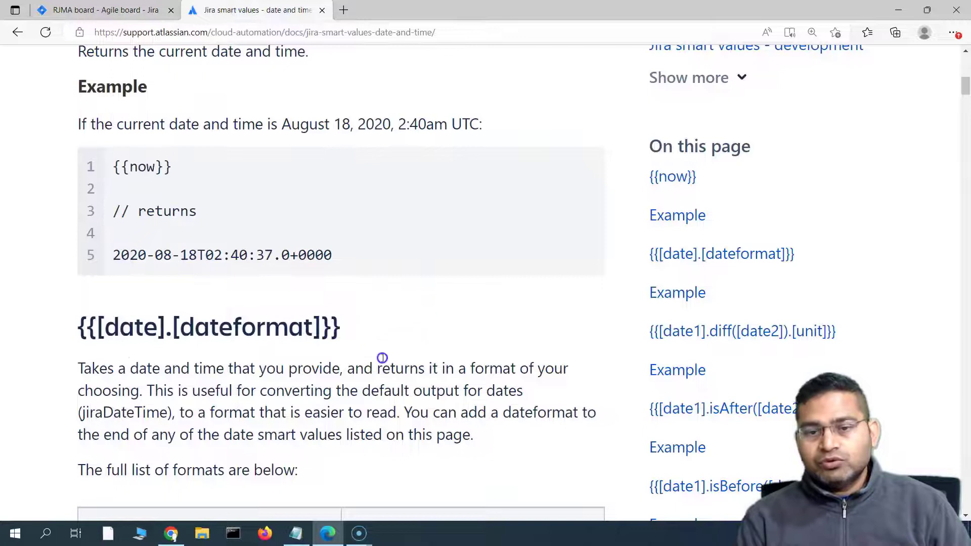
scroll(416, 383, "up", 4)
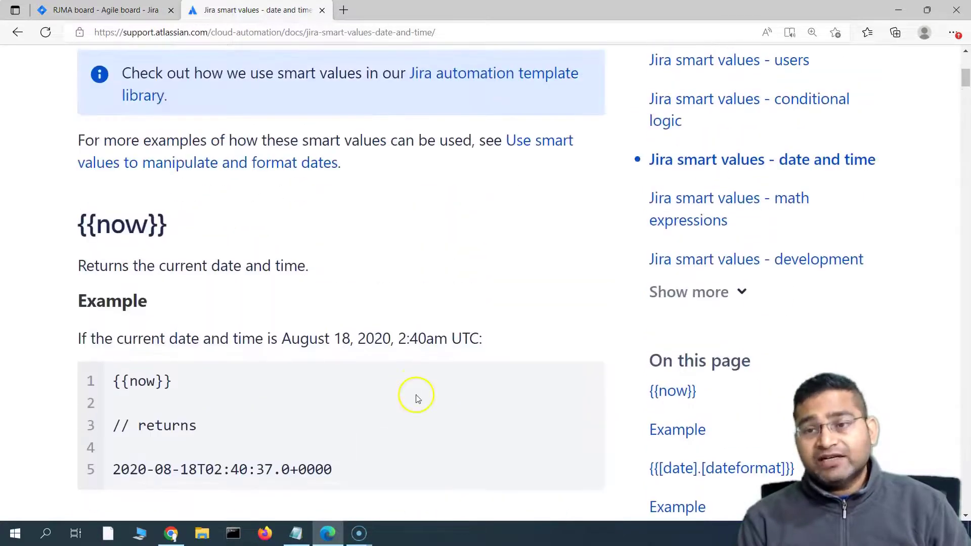
scroll(416, 397, "up", 5)
scroll(357, 368, "down", 4)
scroll(577, 405, "down", 5)
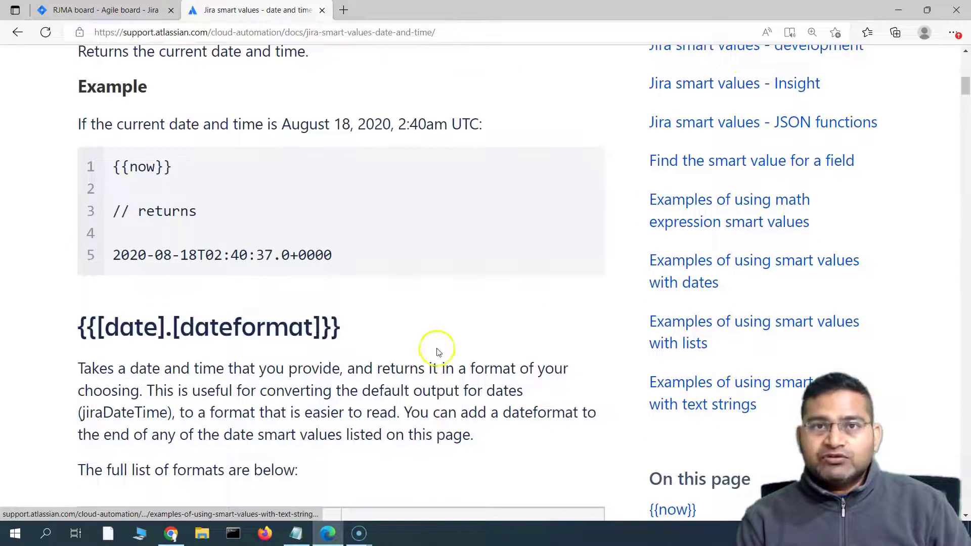
Step: Read how the {{[date].[dateformat]}} smart value converts default date output into a more readable format, and return to the start of the page
scroll(546, 369, "down", 3)
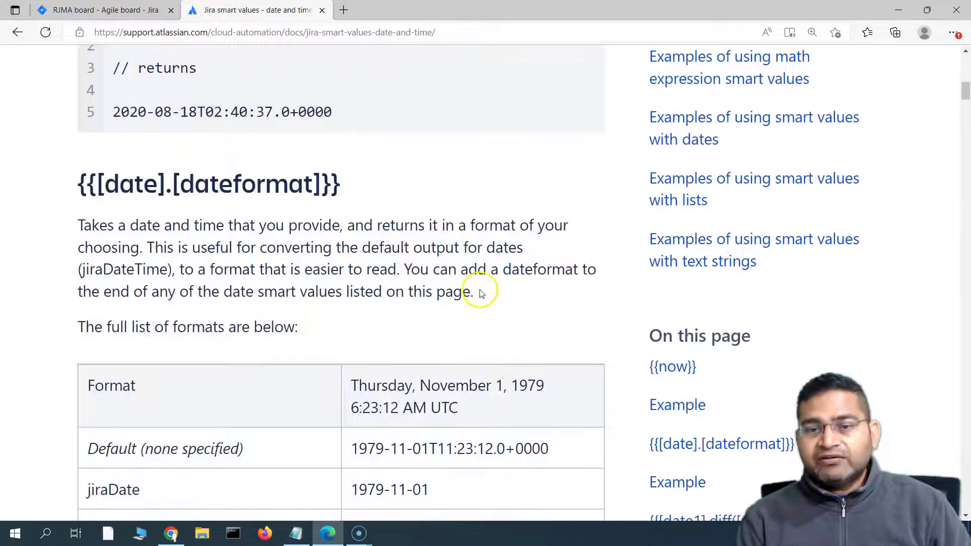
left_click_drag(474, 292, 448, 267)
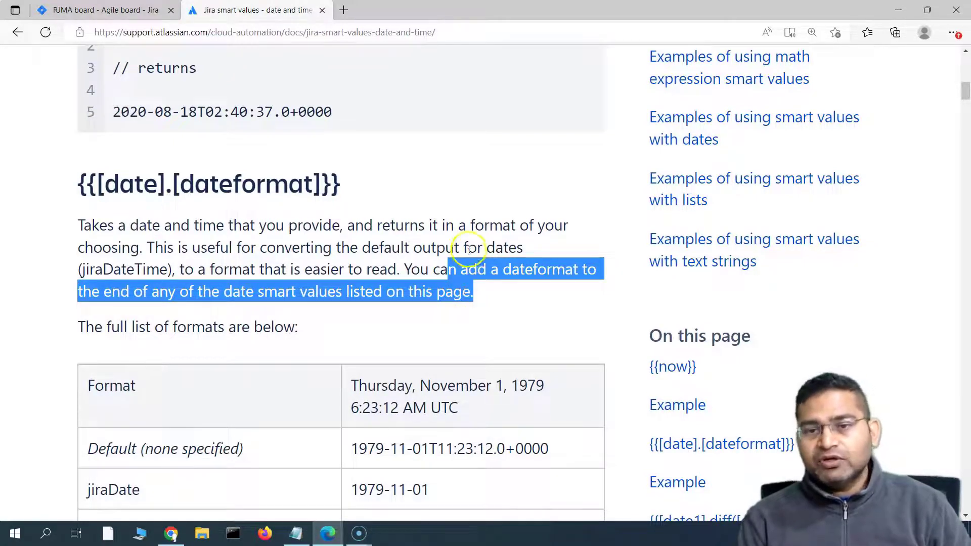
left_click_drag(463, 247, 483, 298)
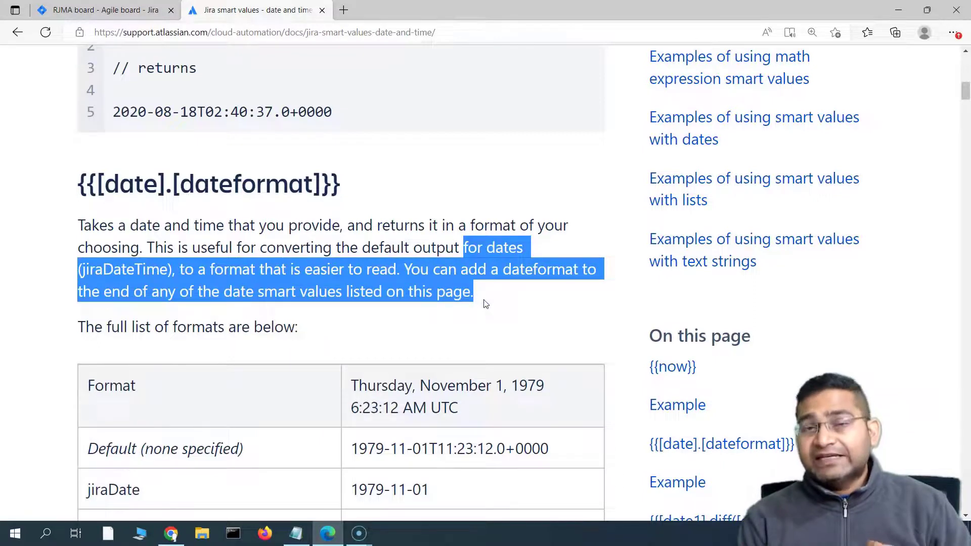
left_click_drag(421, 247, 486, 309)
left_click(505, 307)
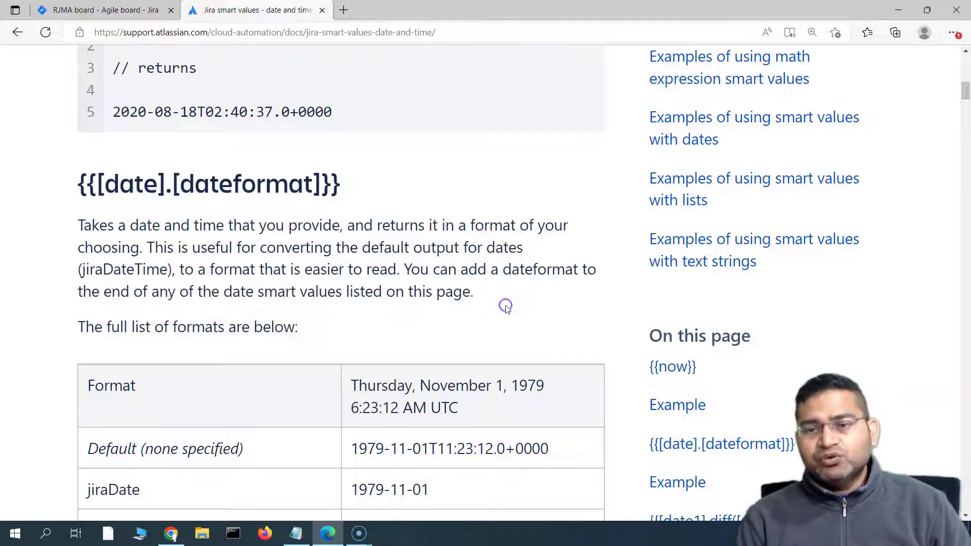
scroll(485, 372, "up", 7)
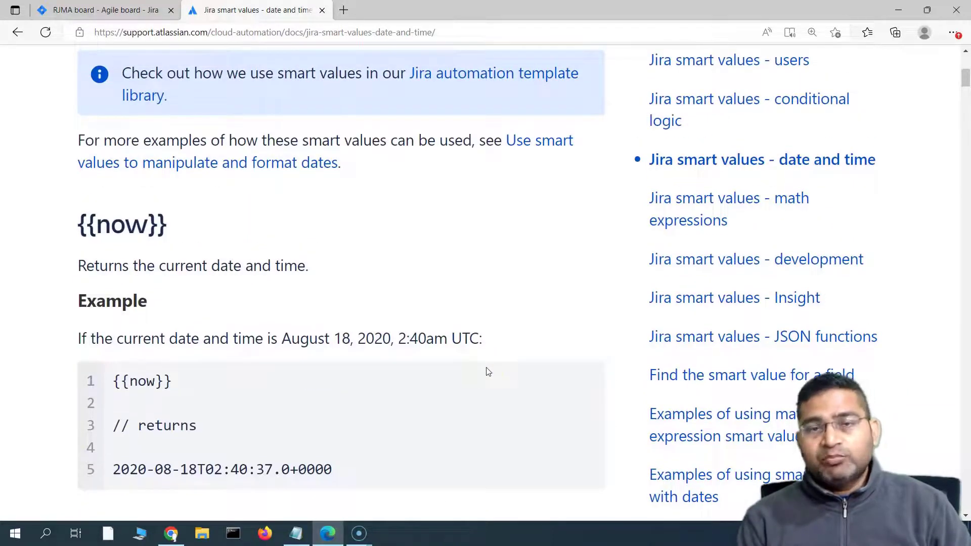
scroll(488, 372, "up", 4)
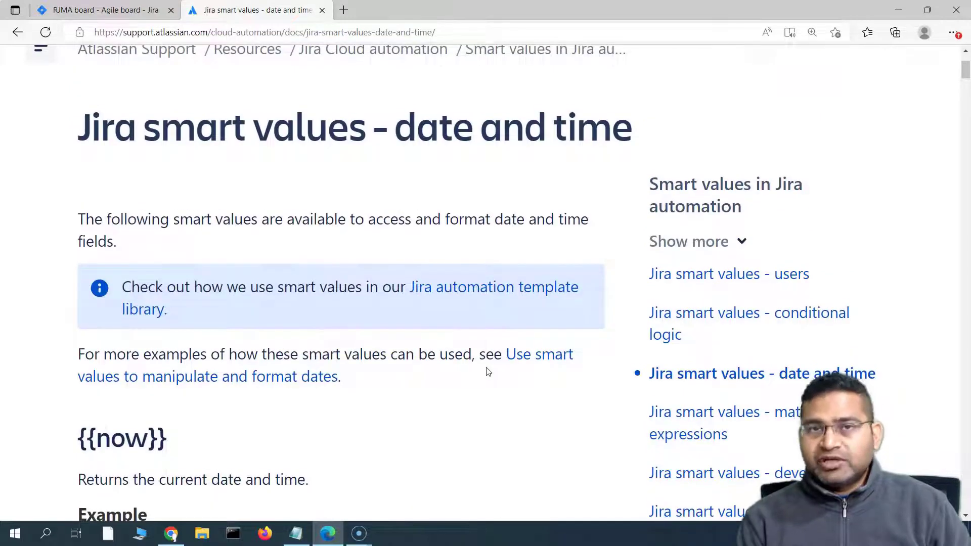